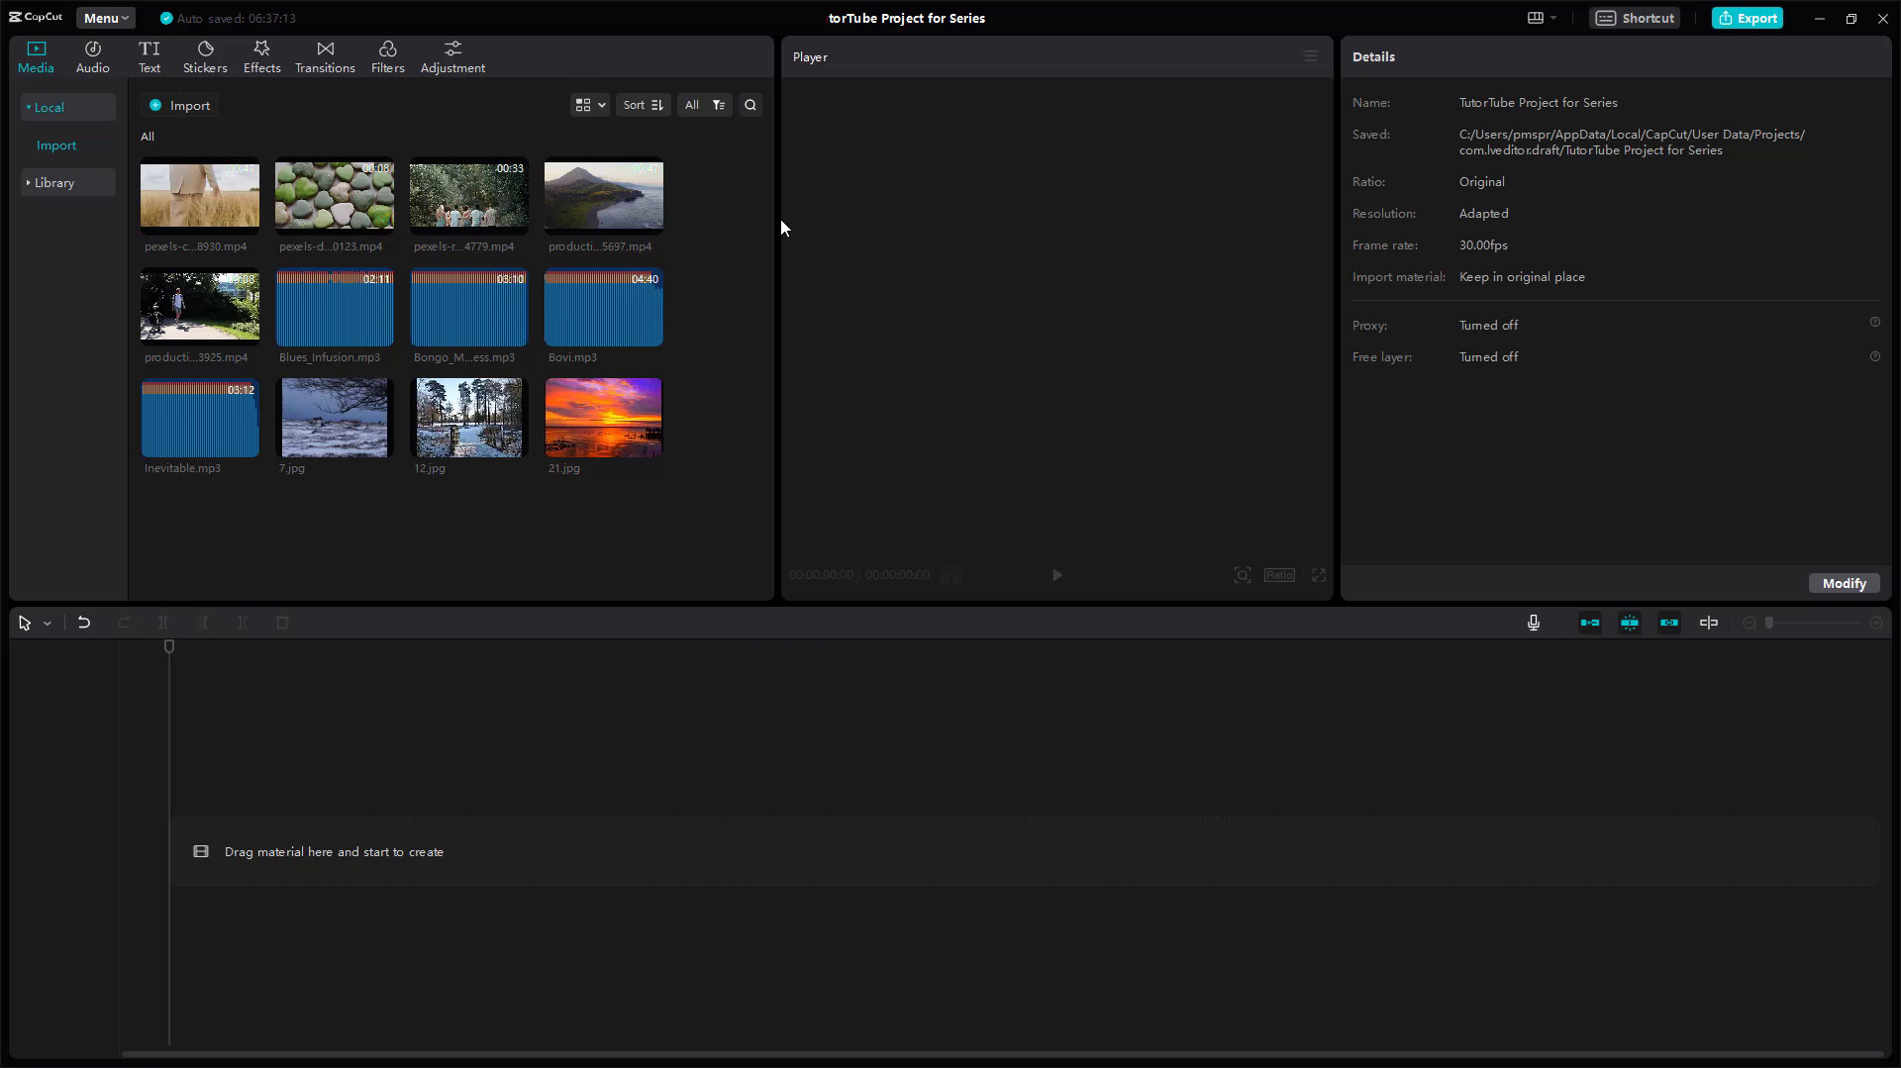
Widen the media panel and shorten the timeline so clips fill six columns per row.
drag(777, 219, 1045, 246)
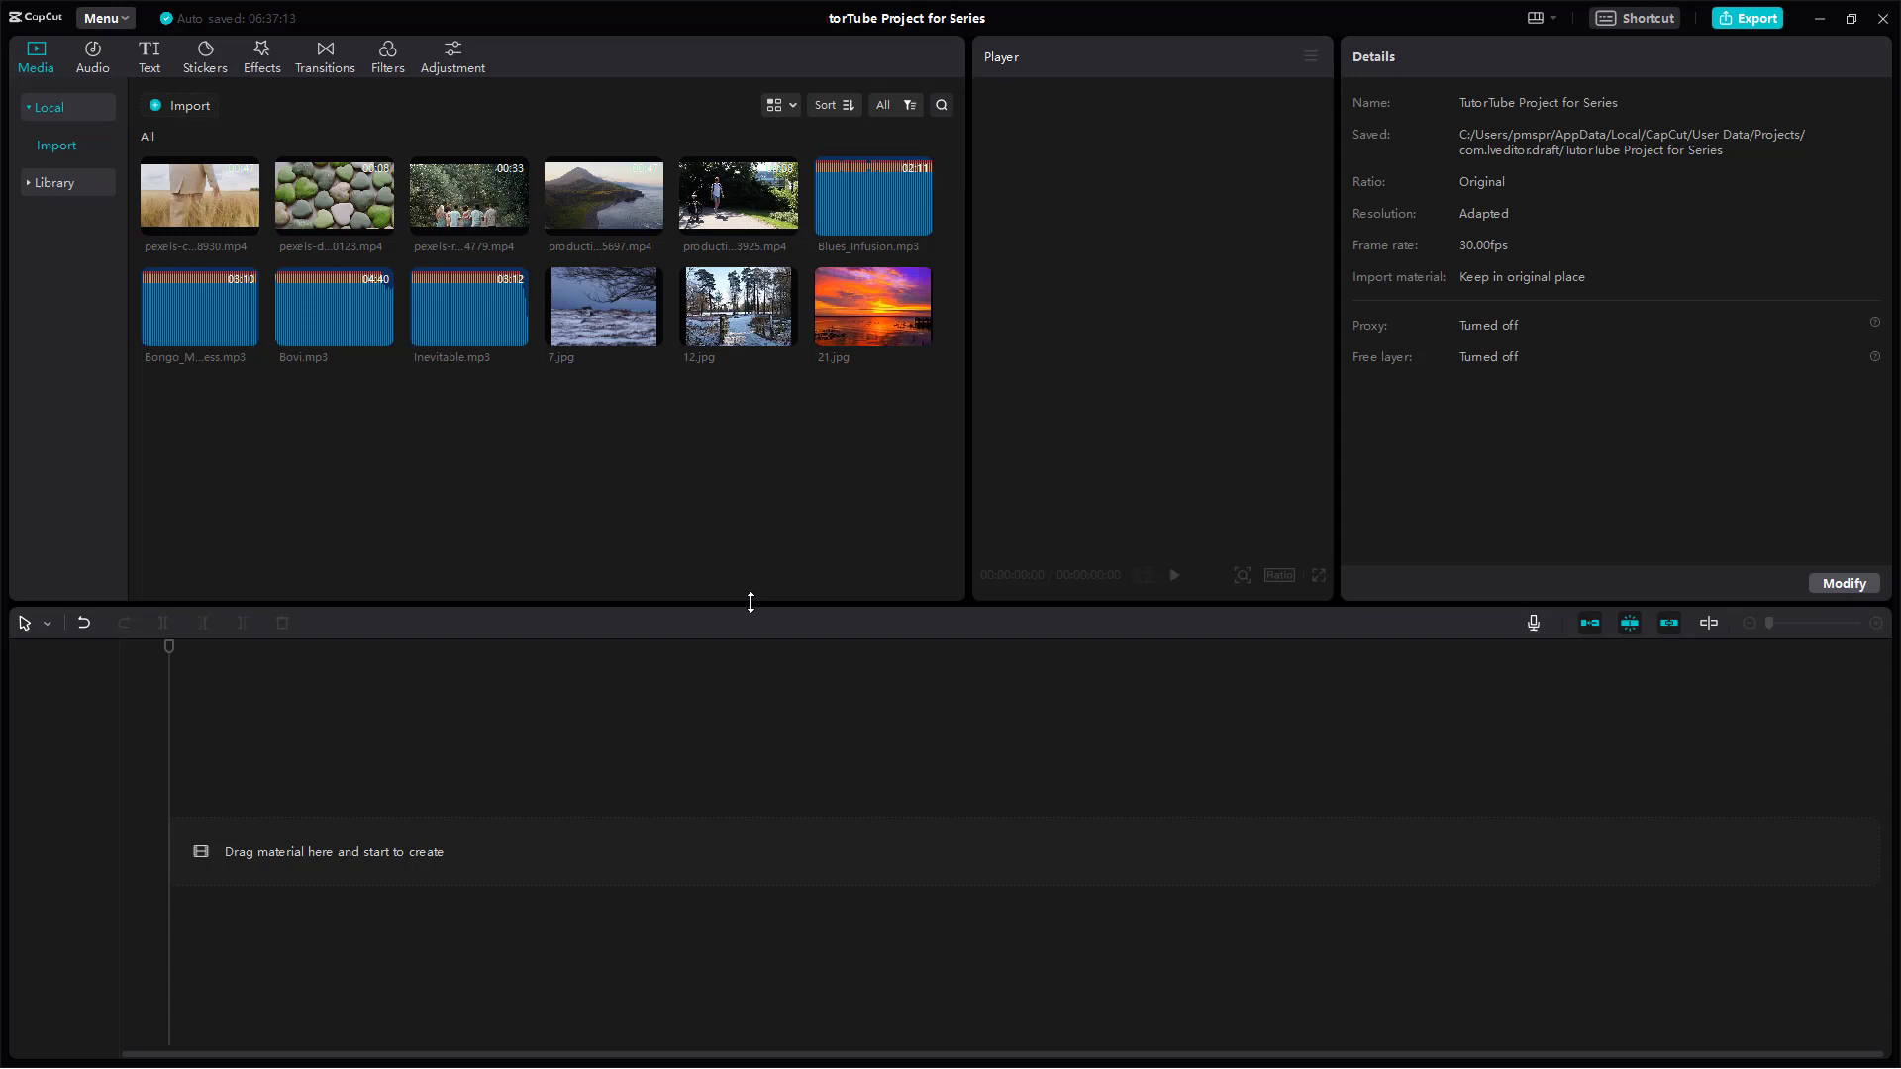
drag(751, 606, 742, 821)
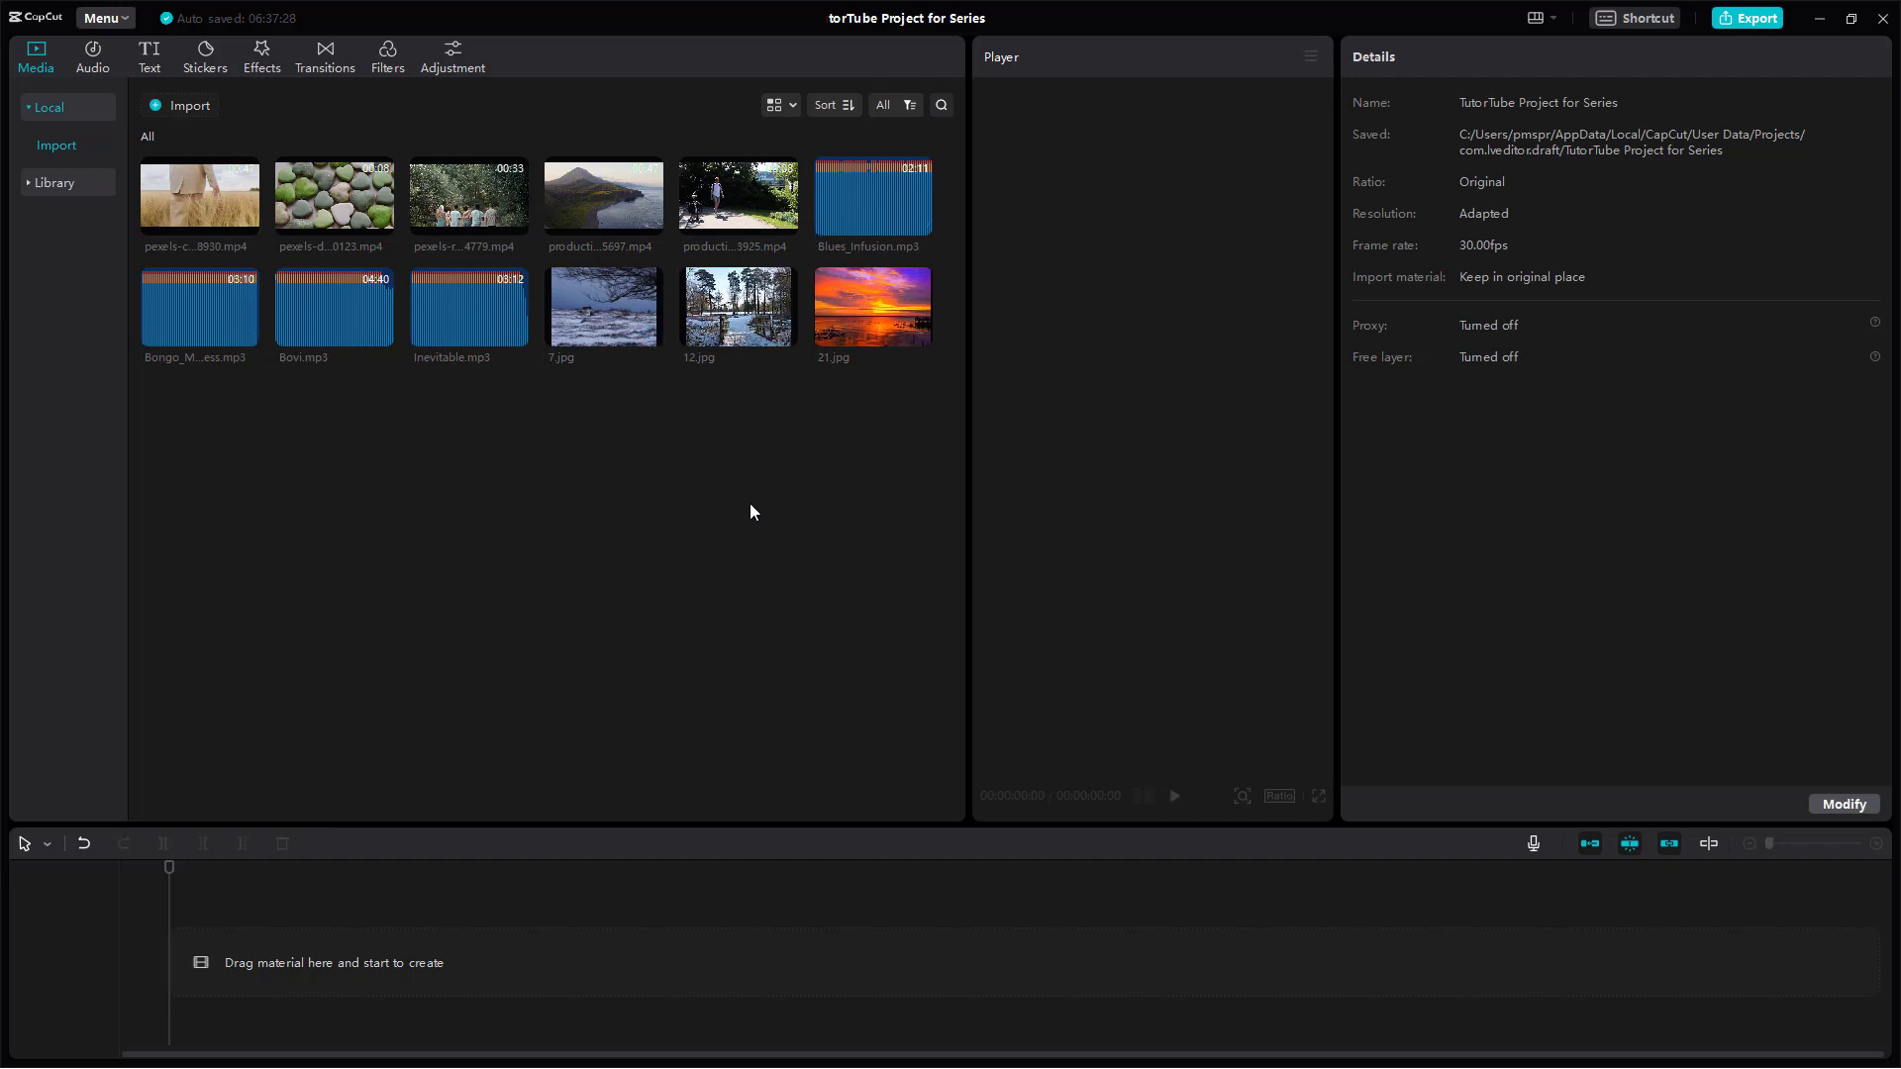
Switch the media panel to List view and bring up the first video clip's context menu.
click(786, 106)
click(746, 171)
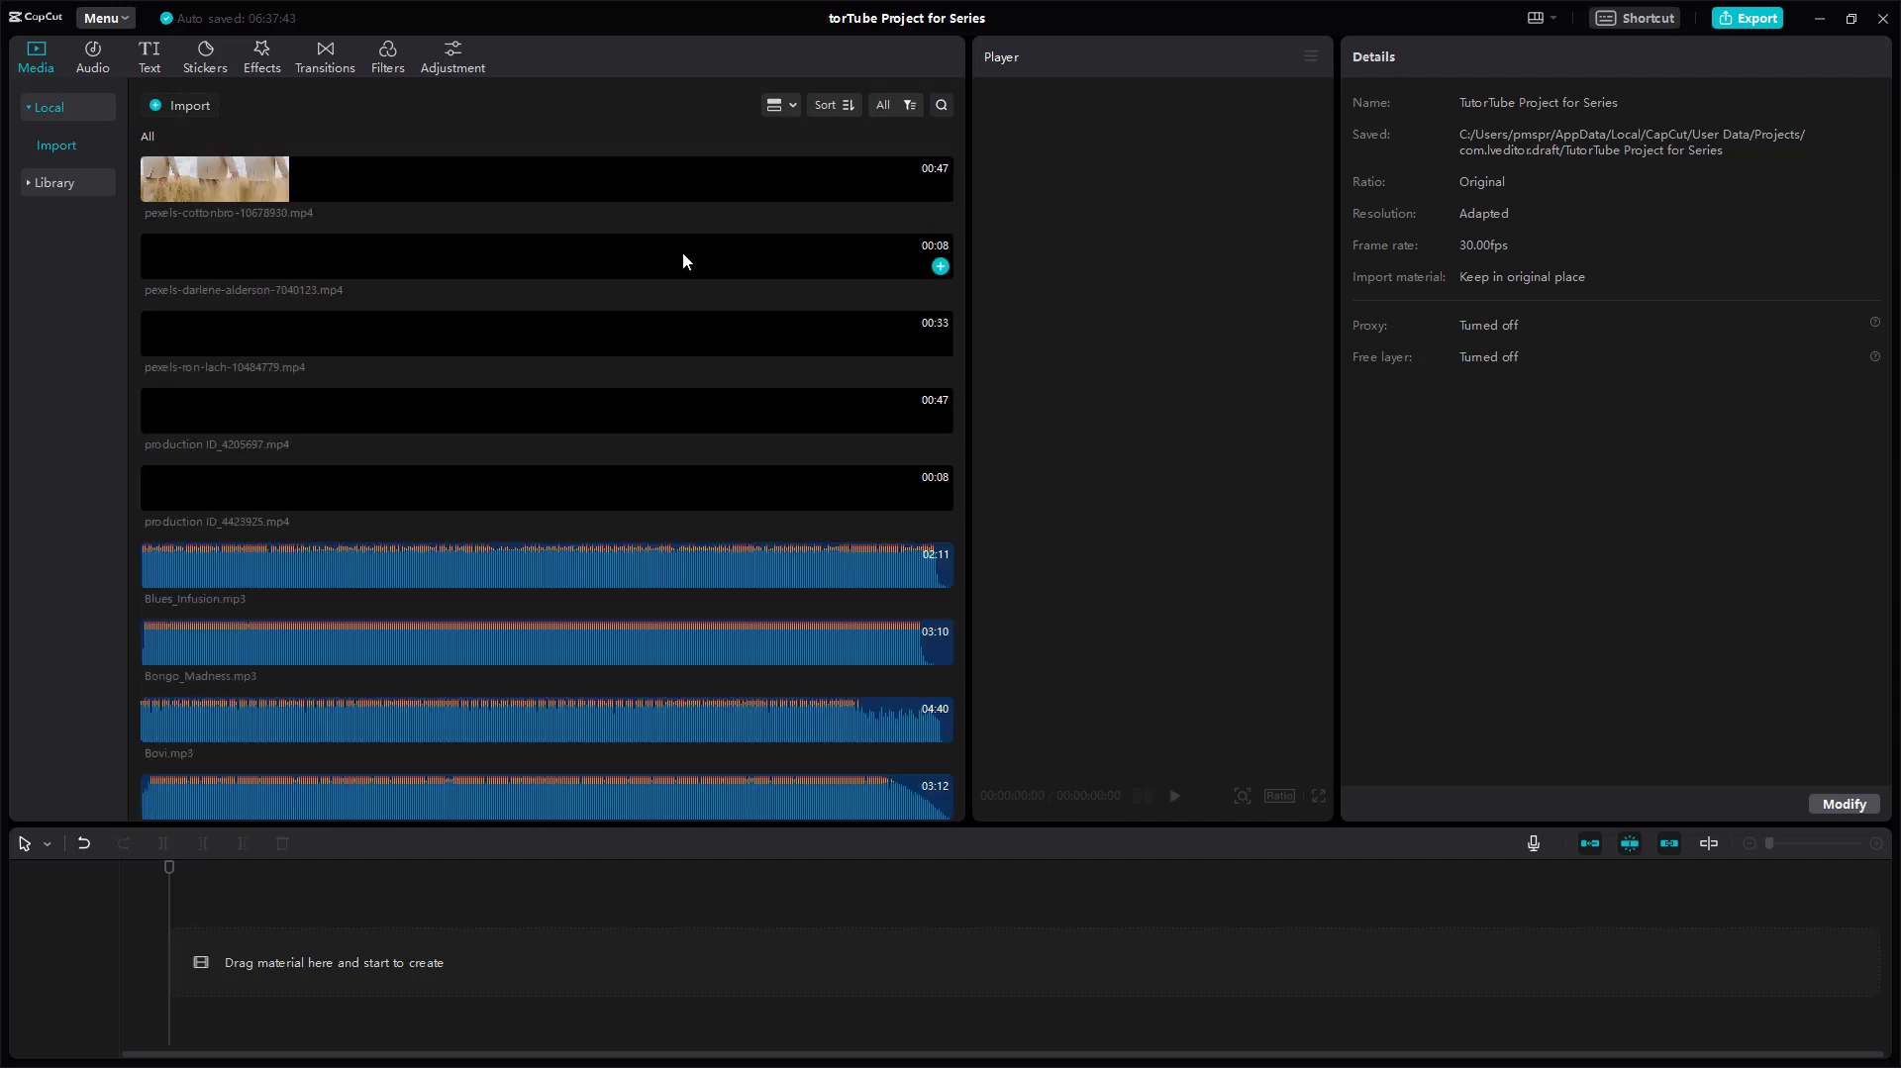
scroll(682, 252, down, 3)
scroll(619, 352, up, 3)
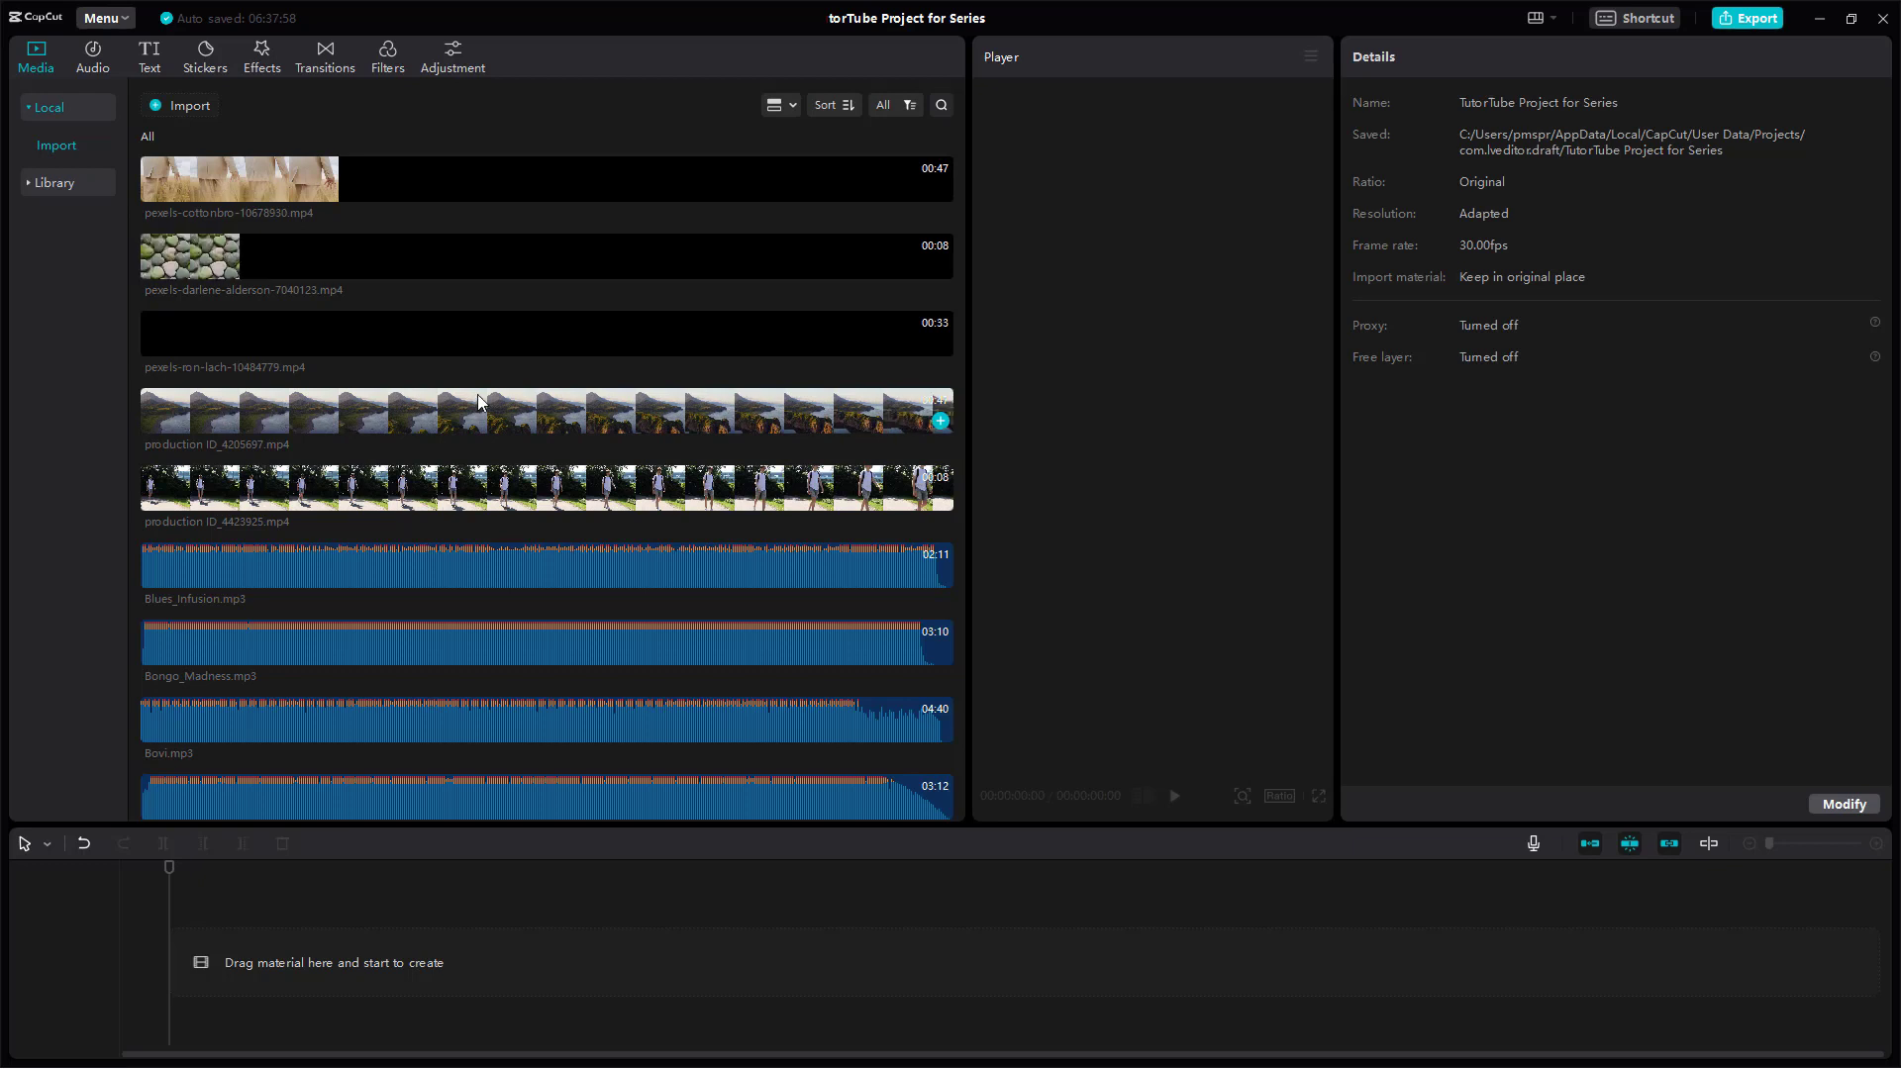
scroll(669, 398, down, 3)
scroll(668, 398, up, 3)
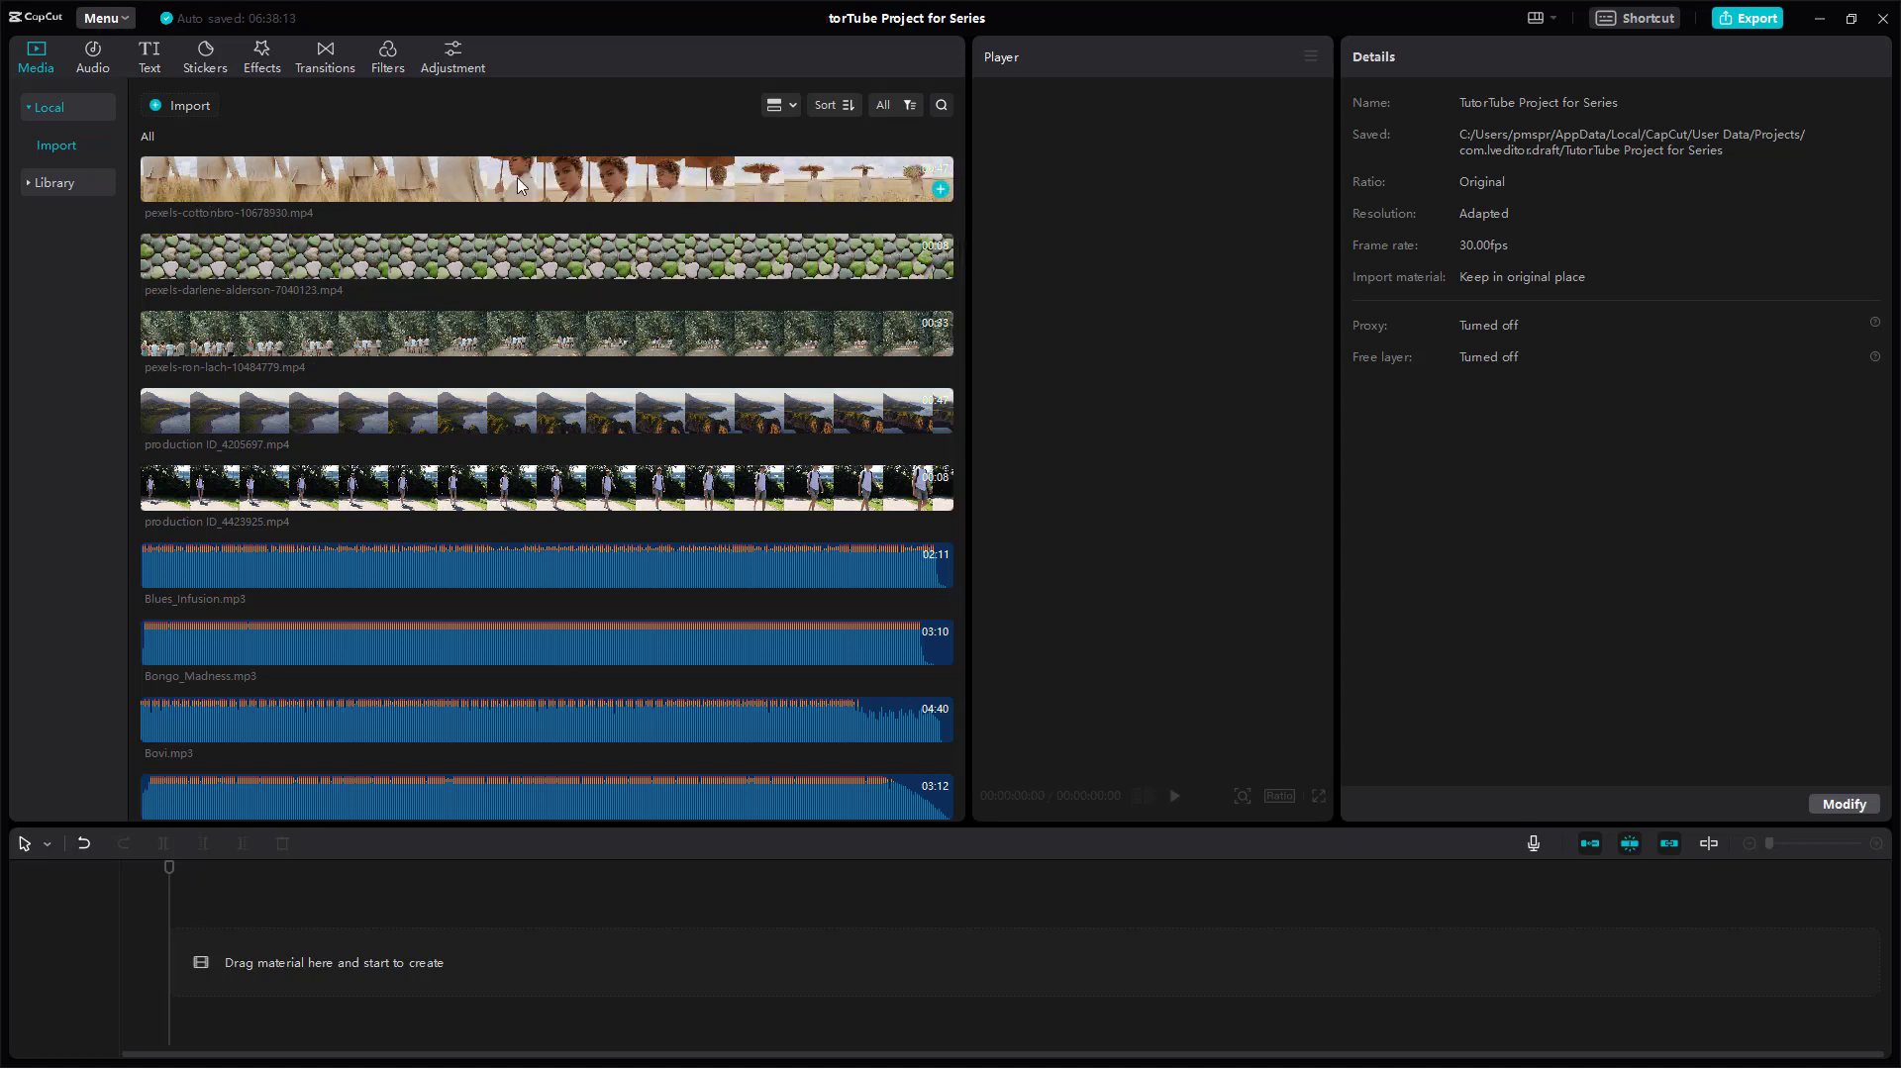
scroll(760, 319, down, 3)
scroll(688, 437, up, 3)
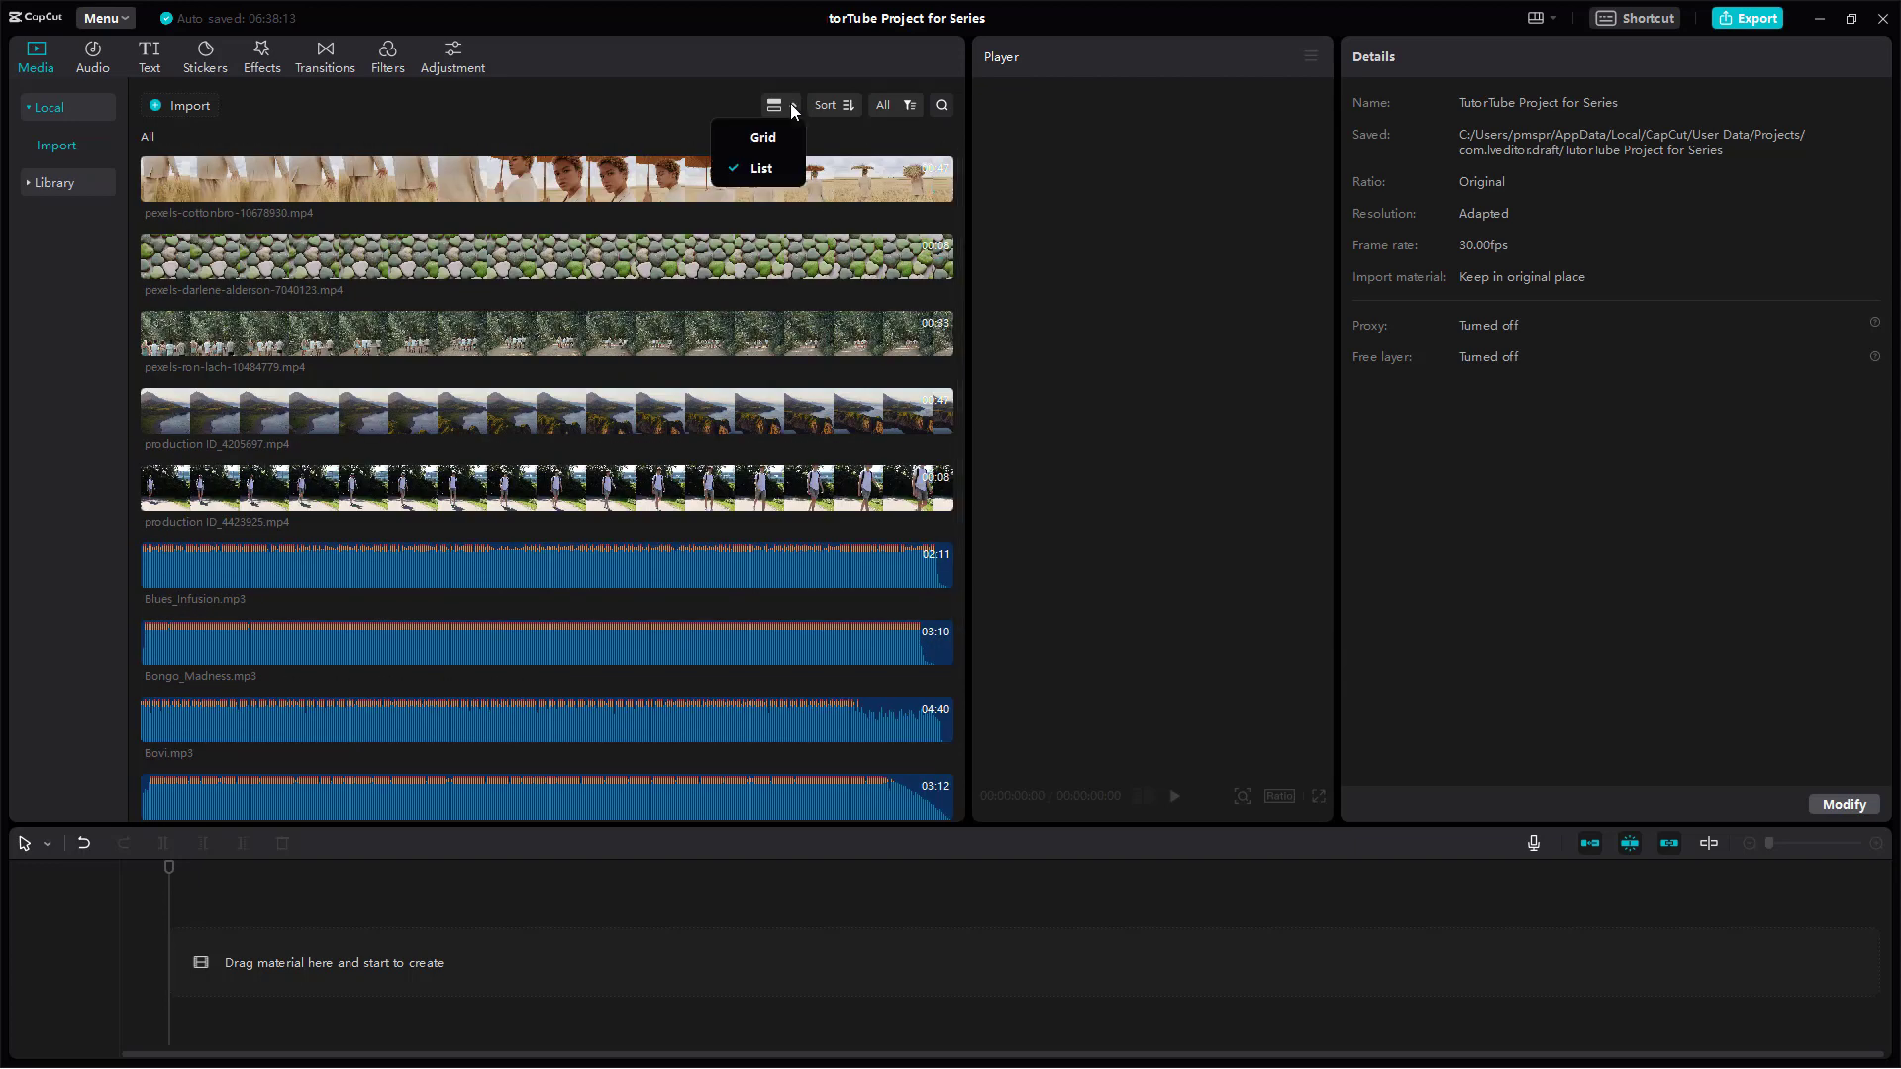
mouse_move(546, 179)
right_click(704, 174)
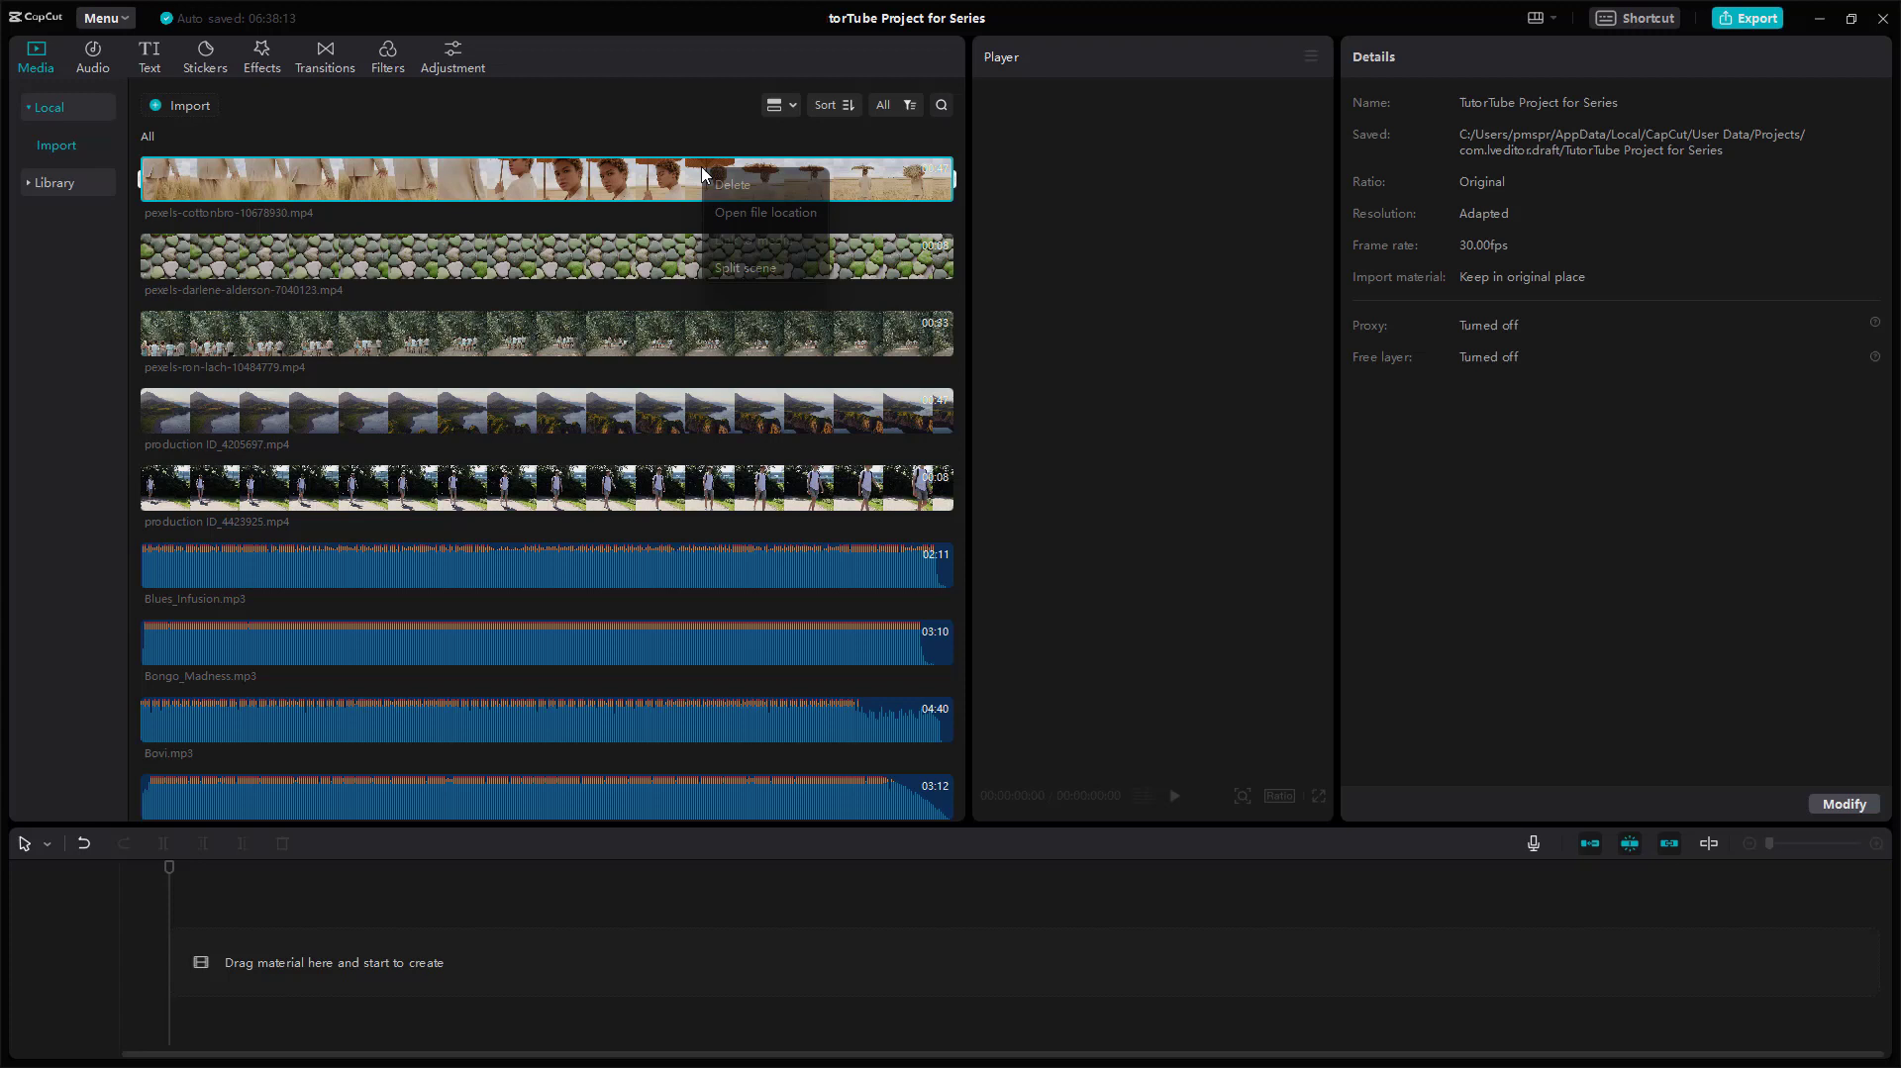
Dismiss the clip menu and sort the media by Time created.
click(731, 131)
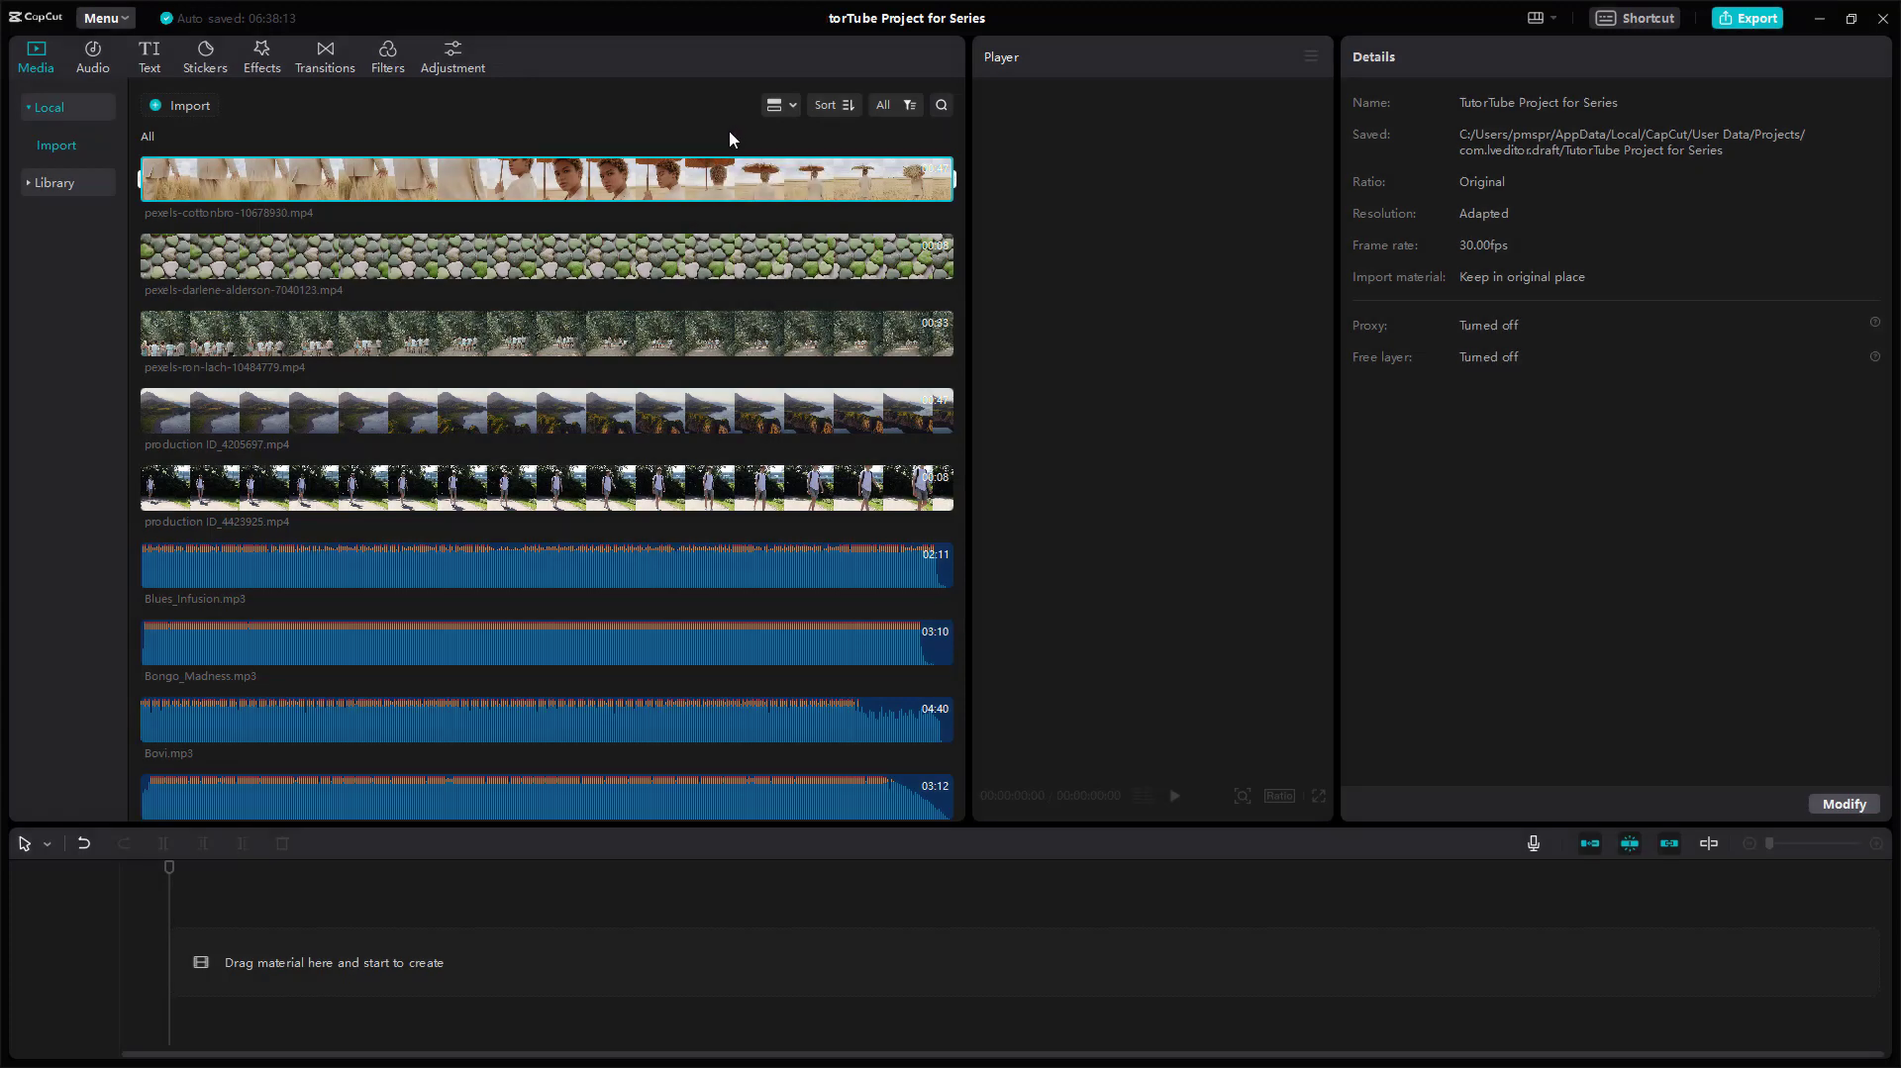
click(842, 107)
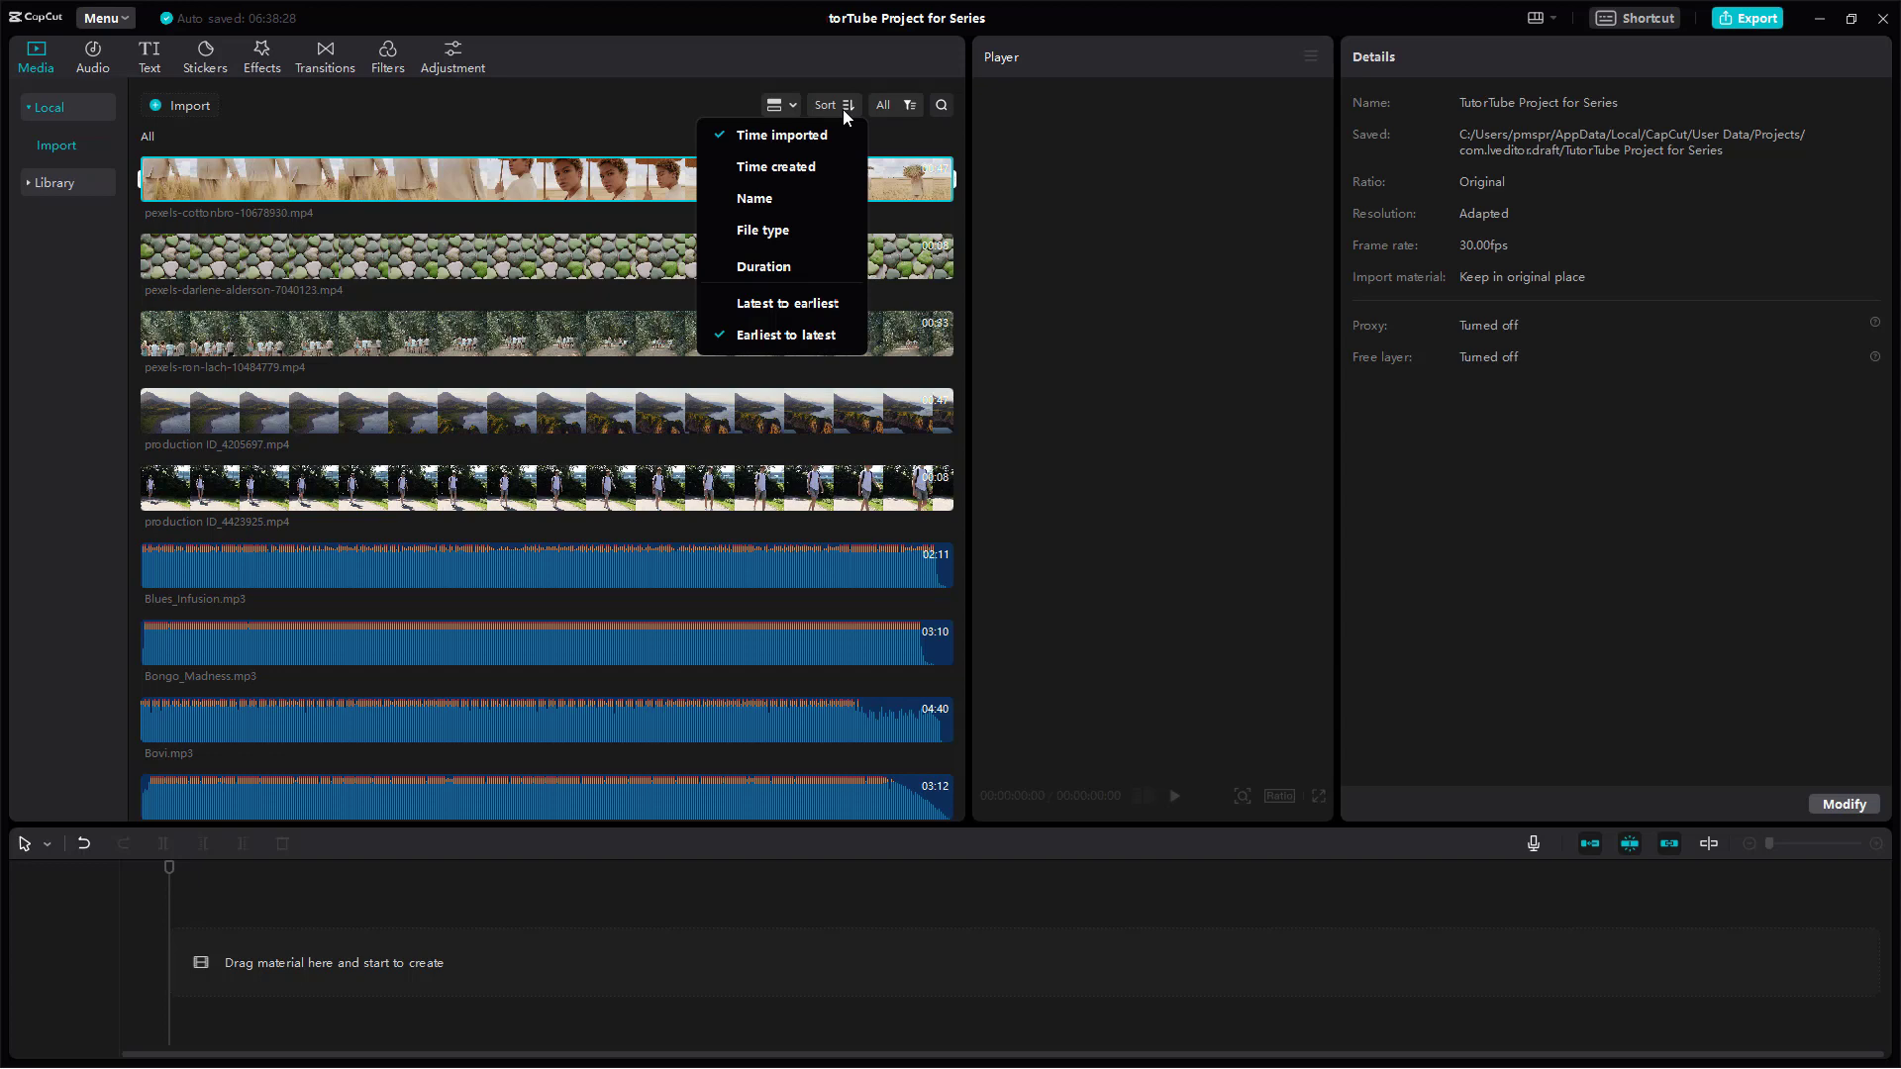
click(775, 170)
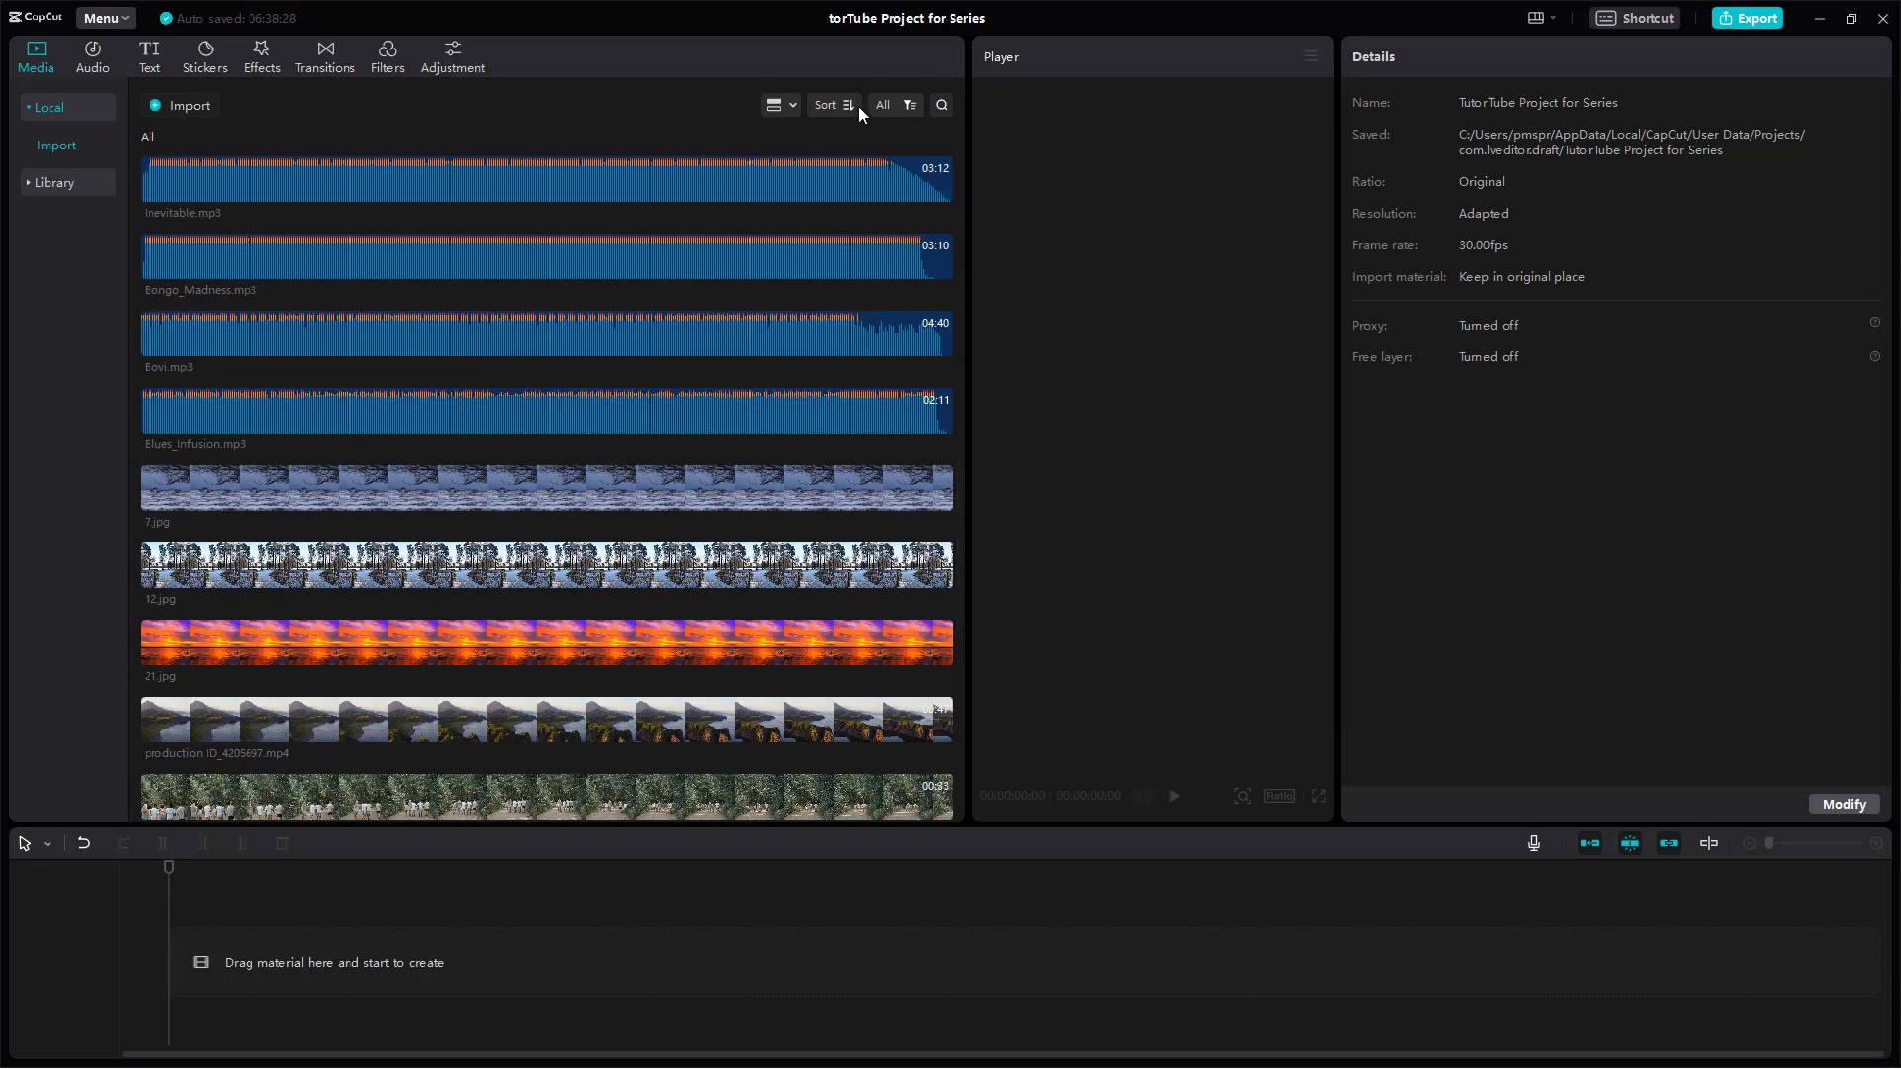
click(852, 101)
click(610, 128)
scroll(639, 357, down, 3)
scroll(651, 376, up, 3)
scroll(749, 316, down, 3)
Sort the media by Name in A-Z order.
click(828, 103)
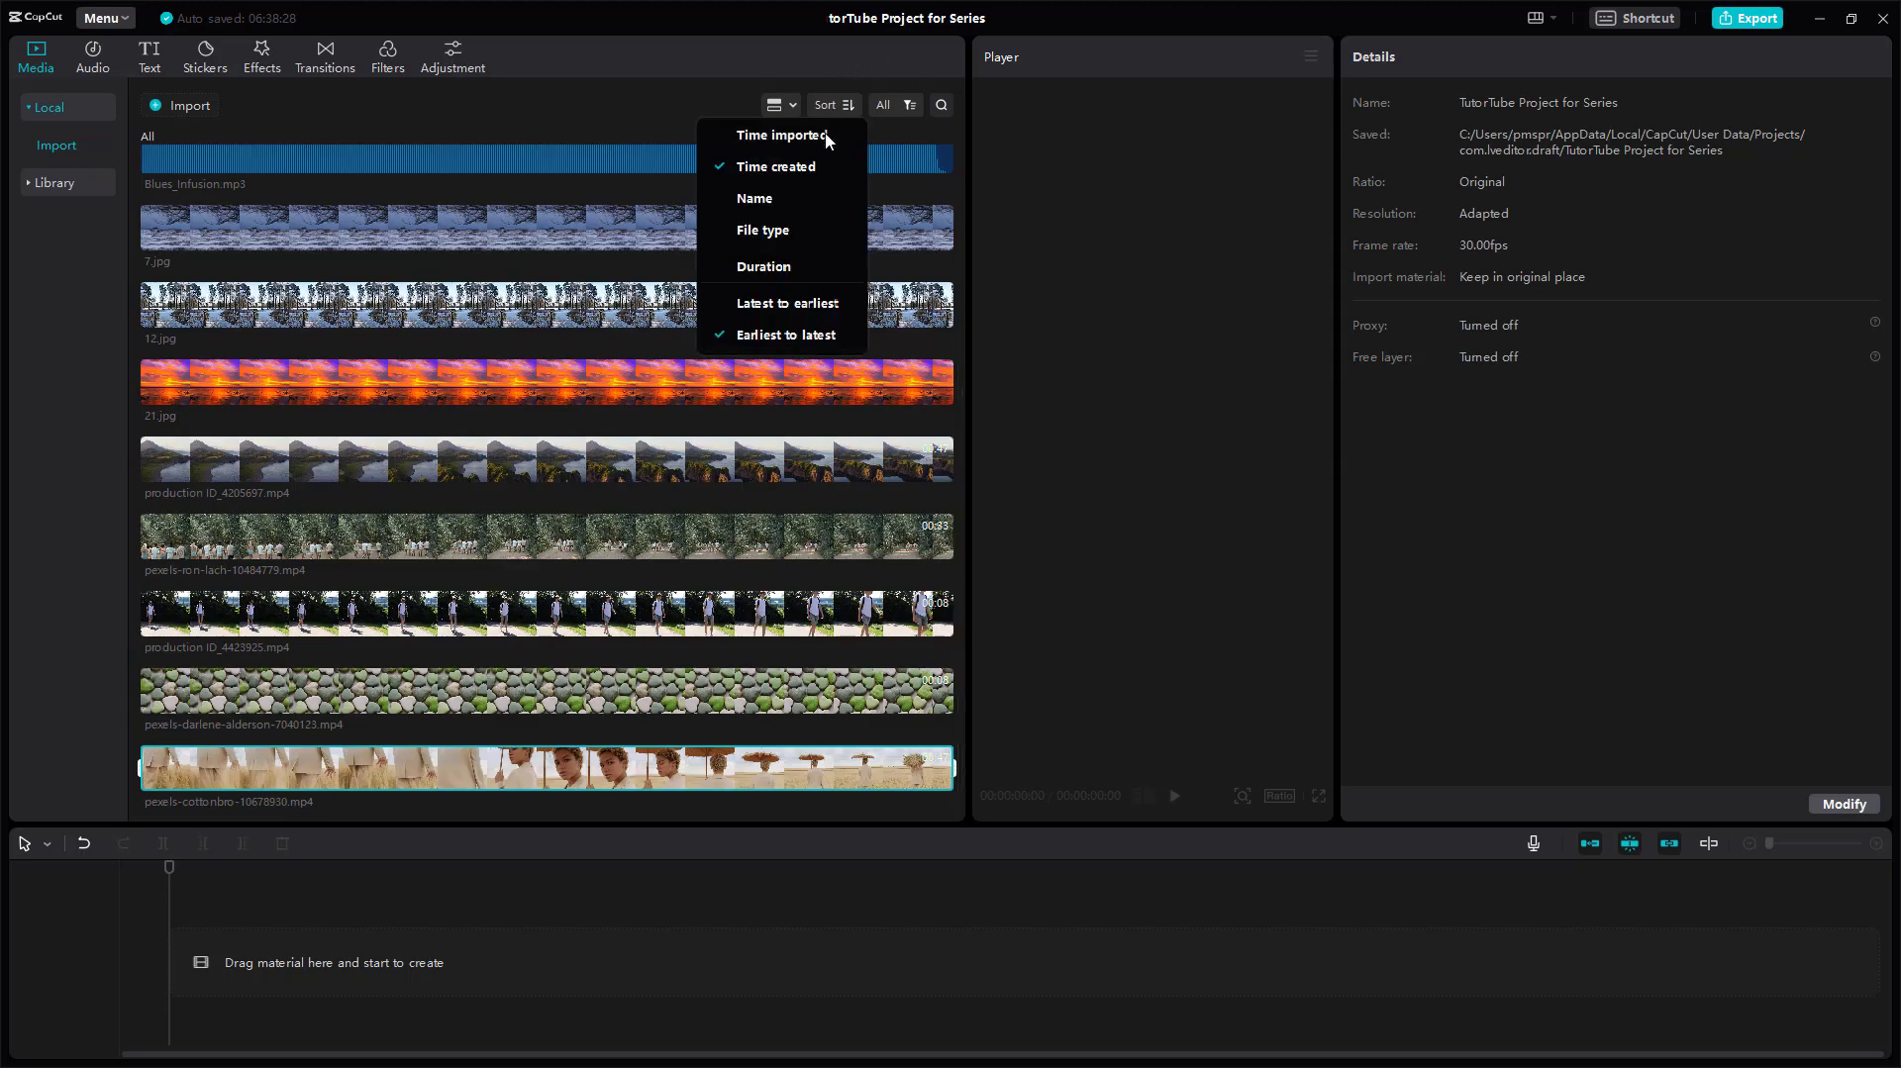
click(790, 201)
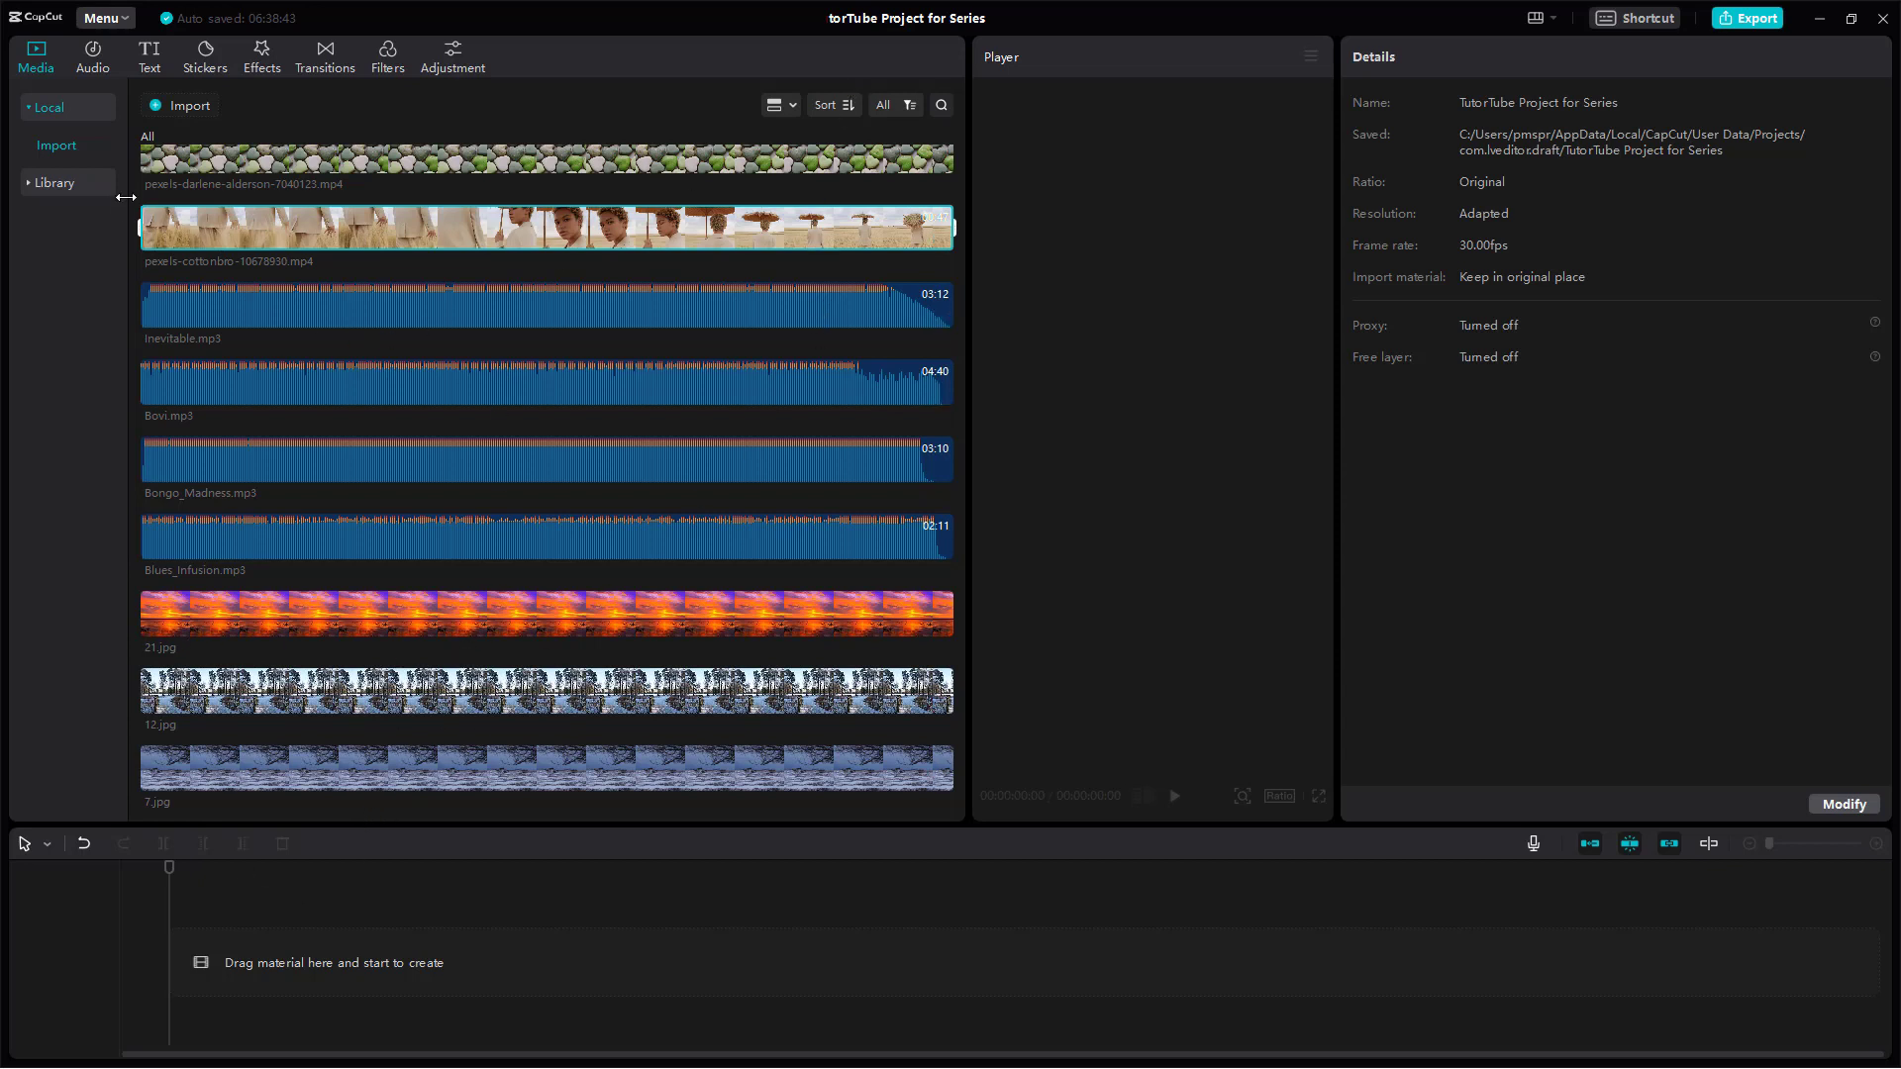
scroll(871, 141, up, 3)
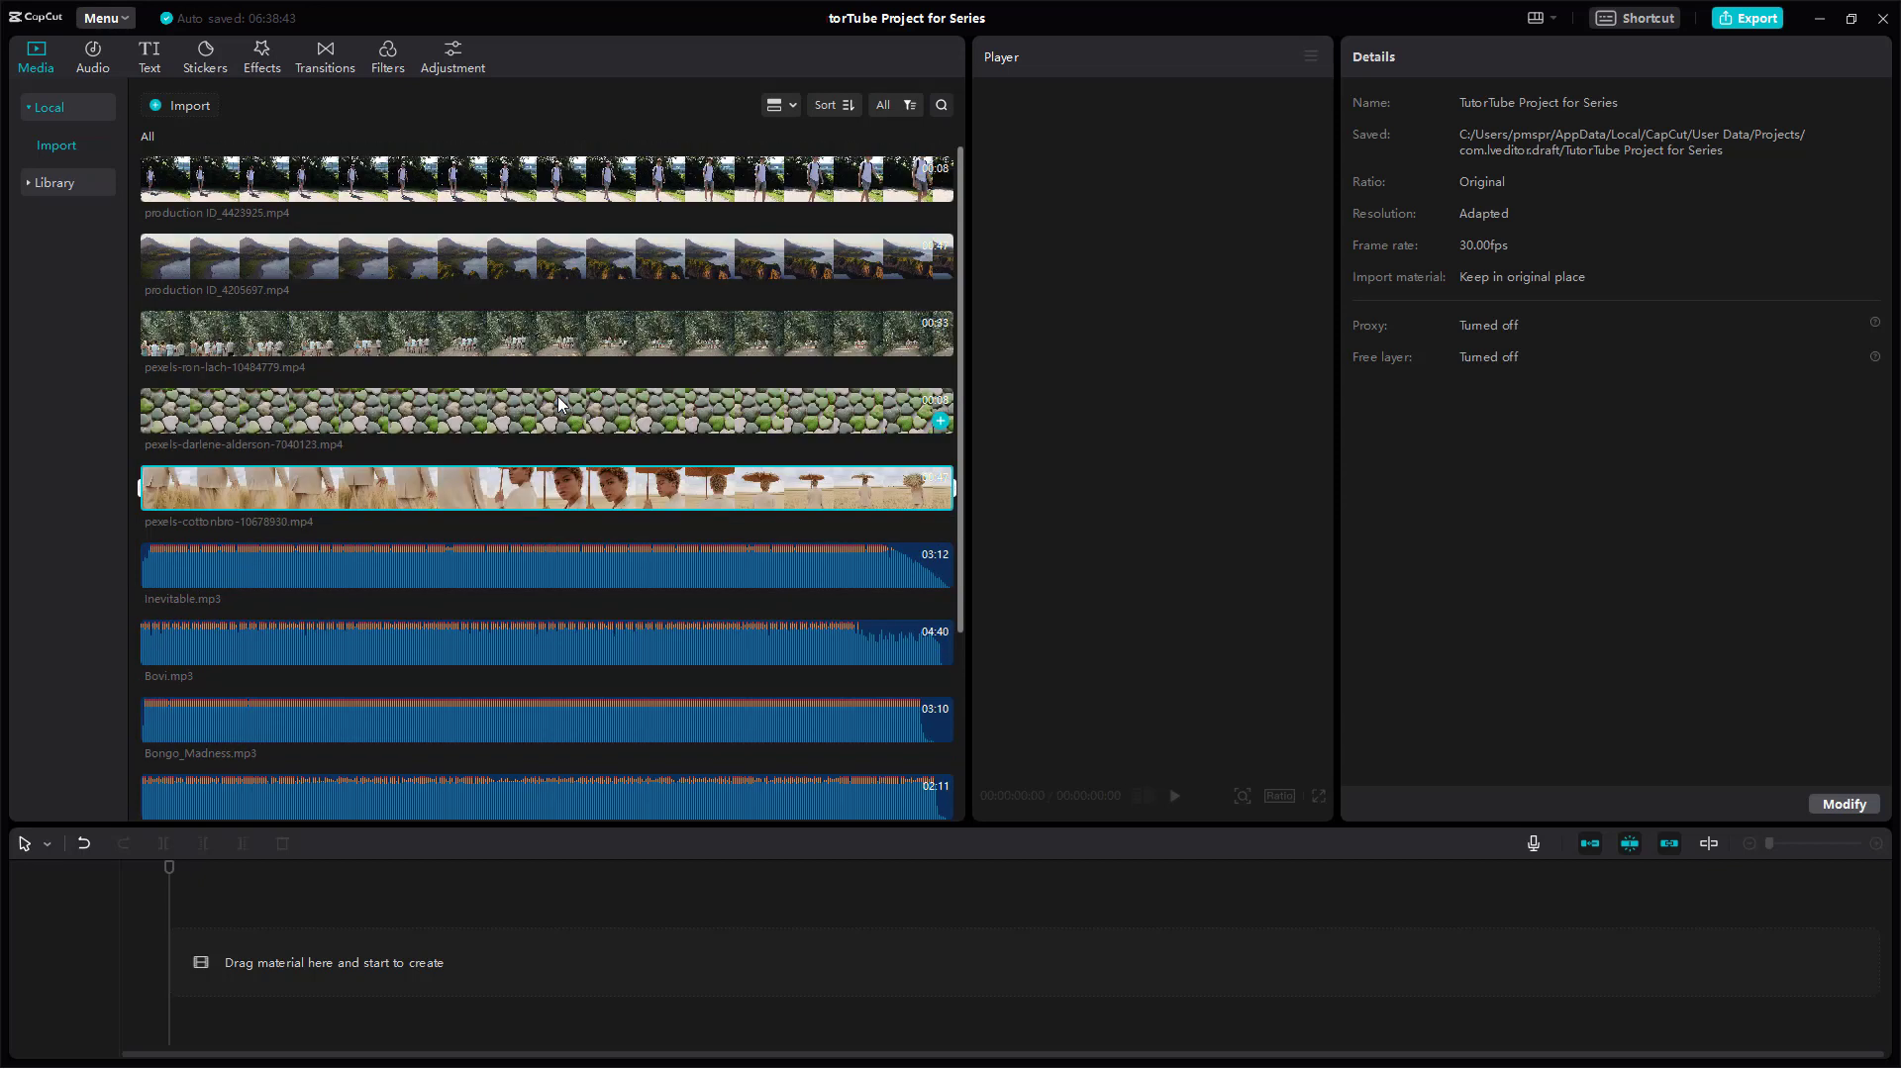
click(845, 105)
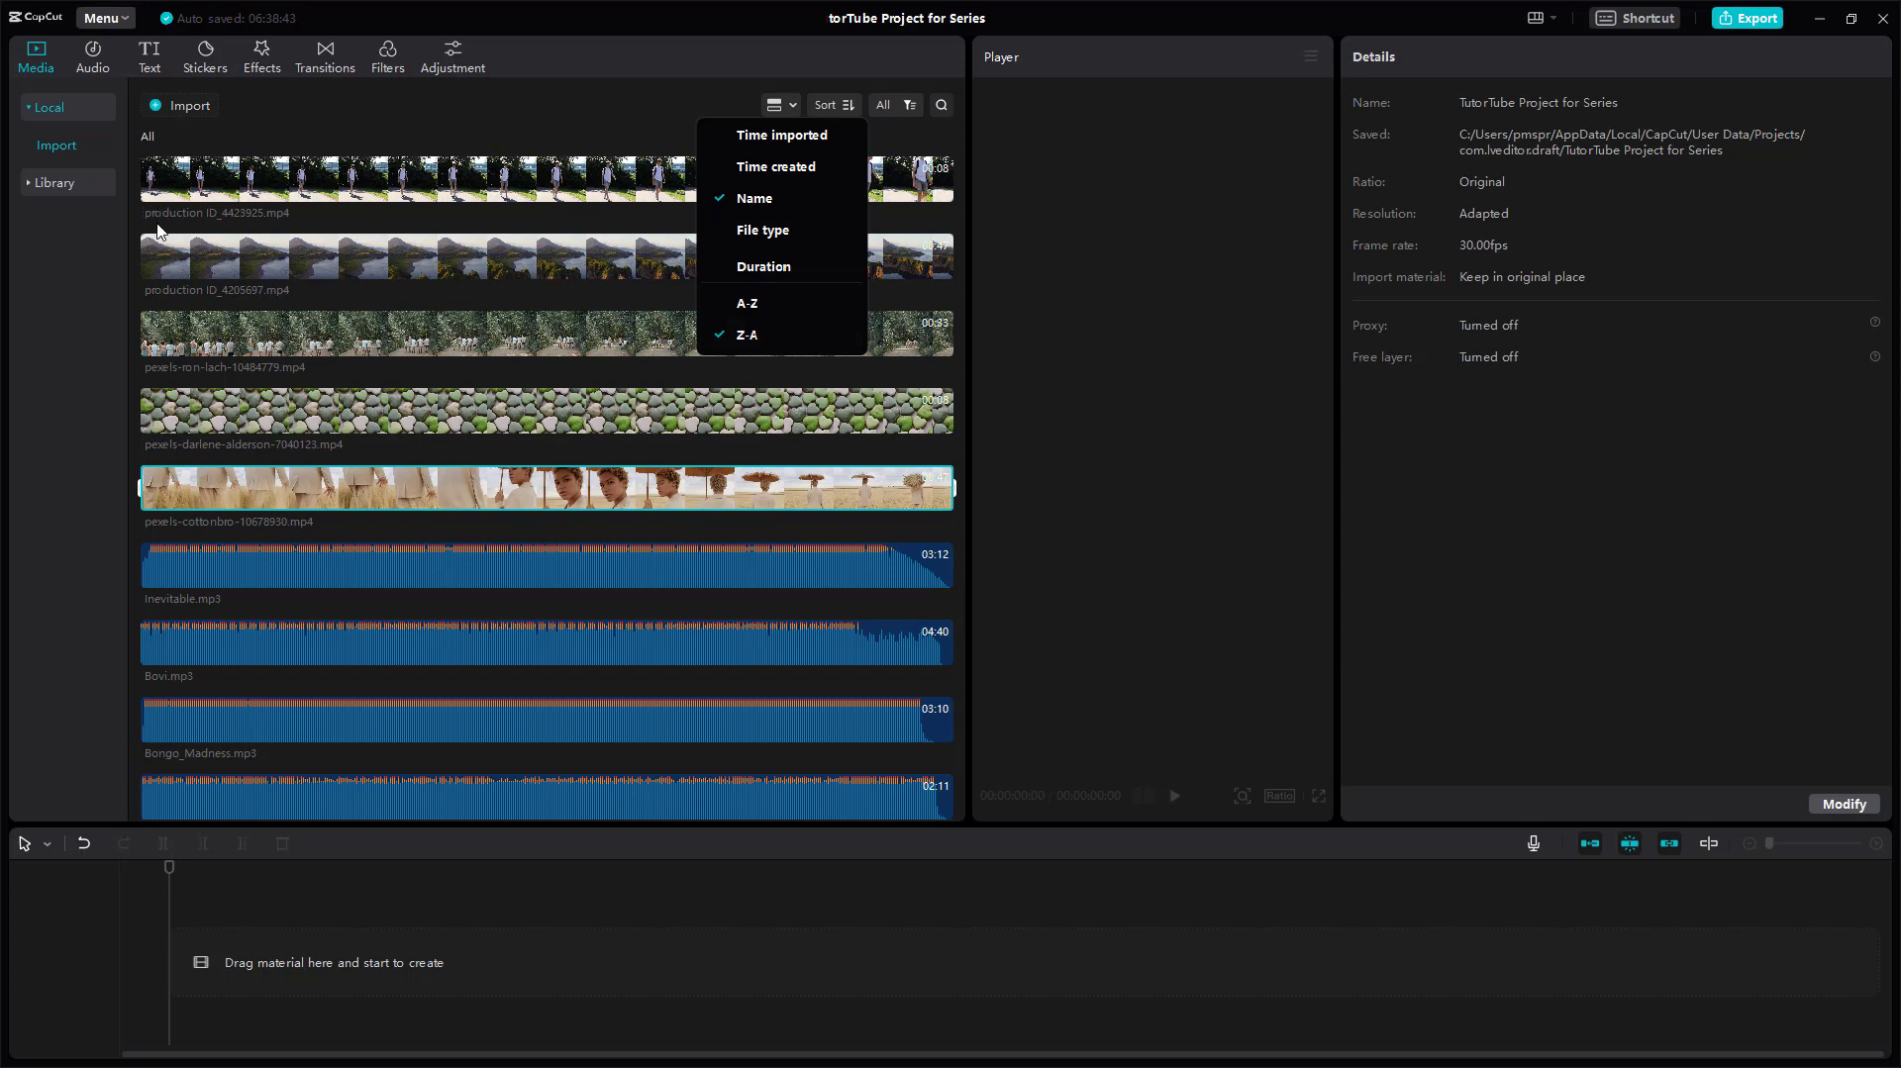
click(748, 304)
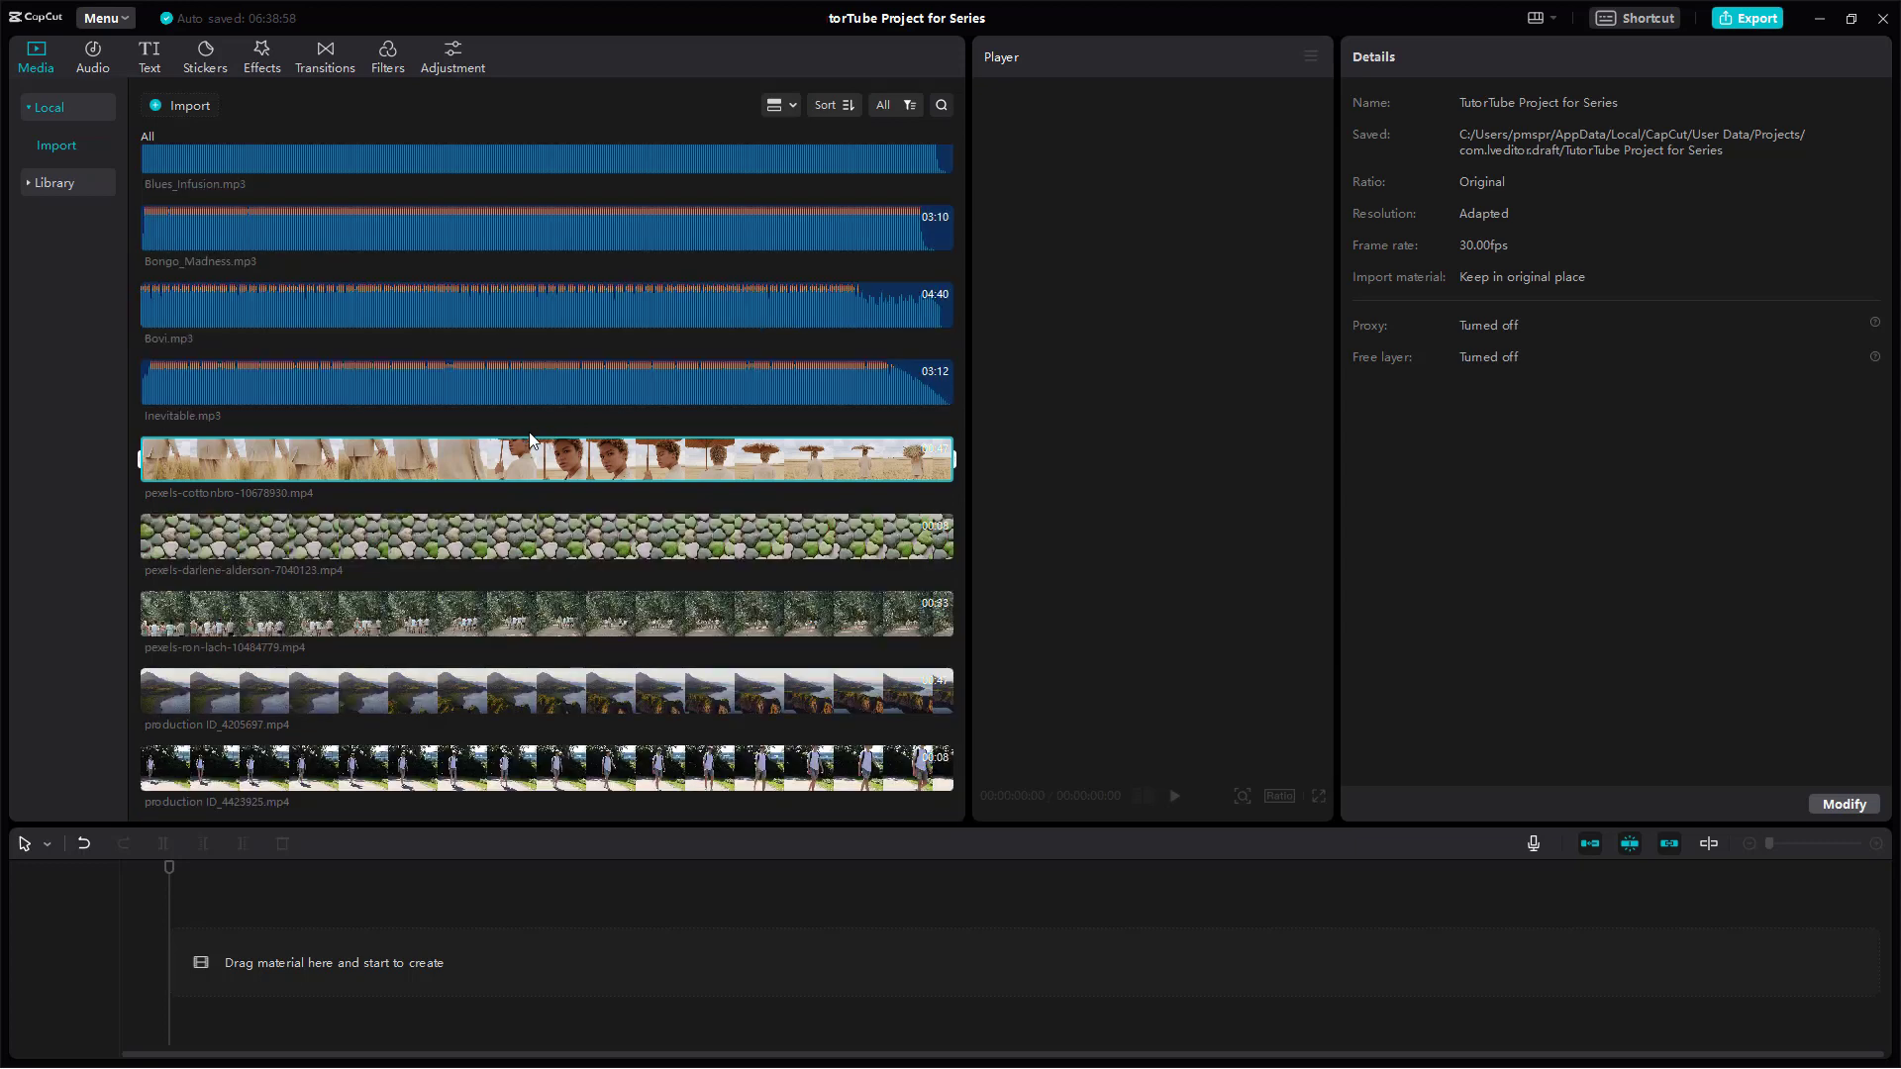
scroll(297, 356, up, 3)
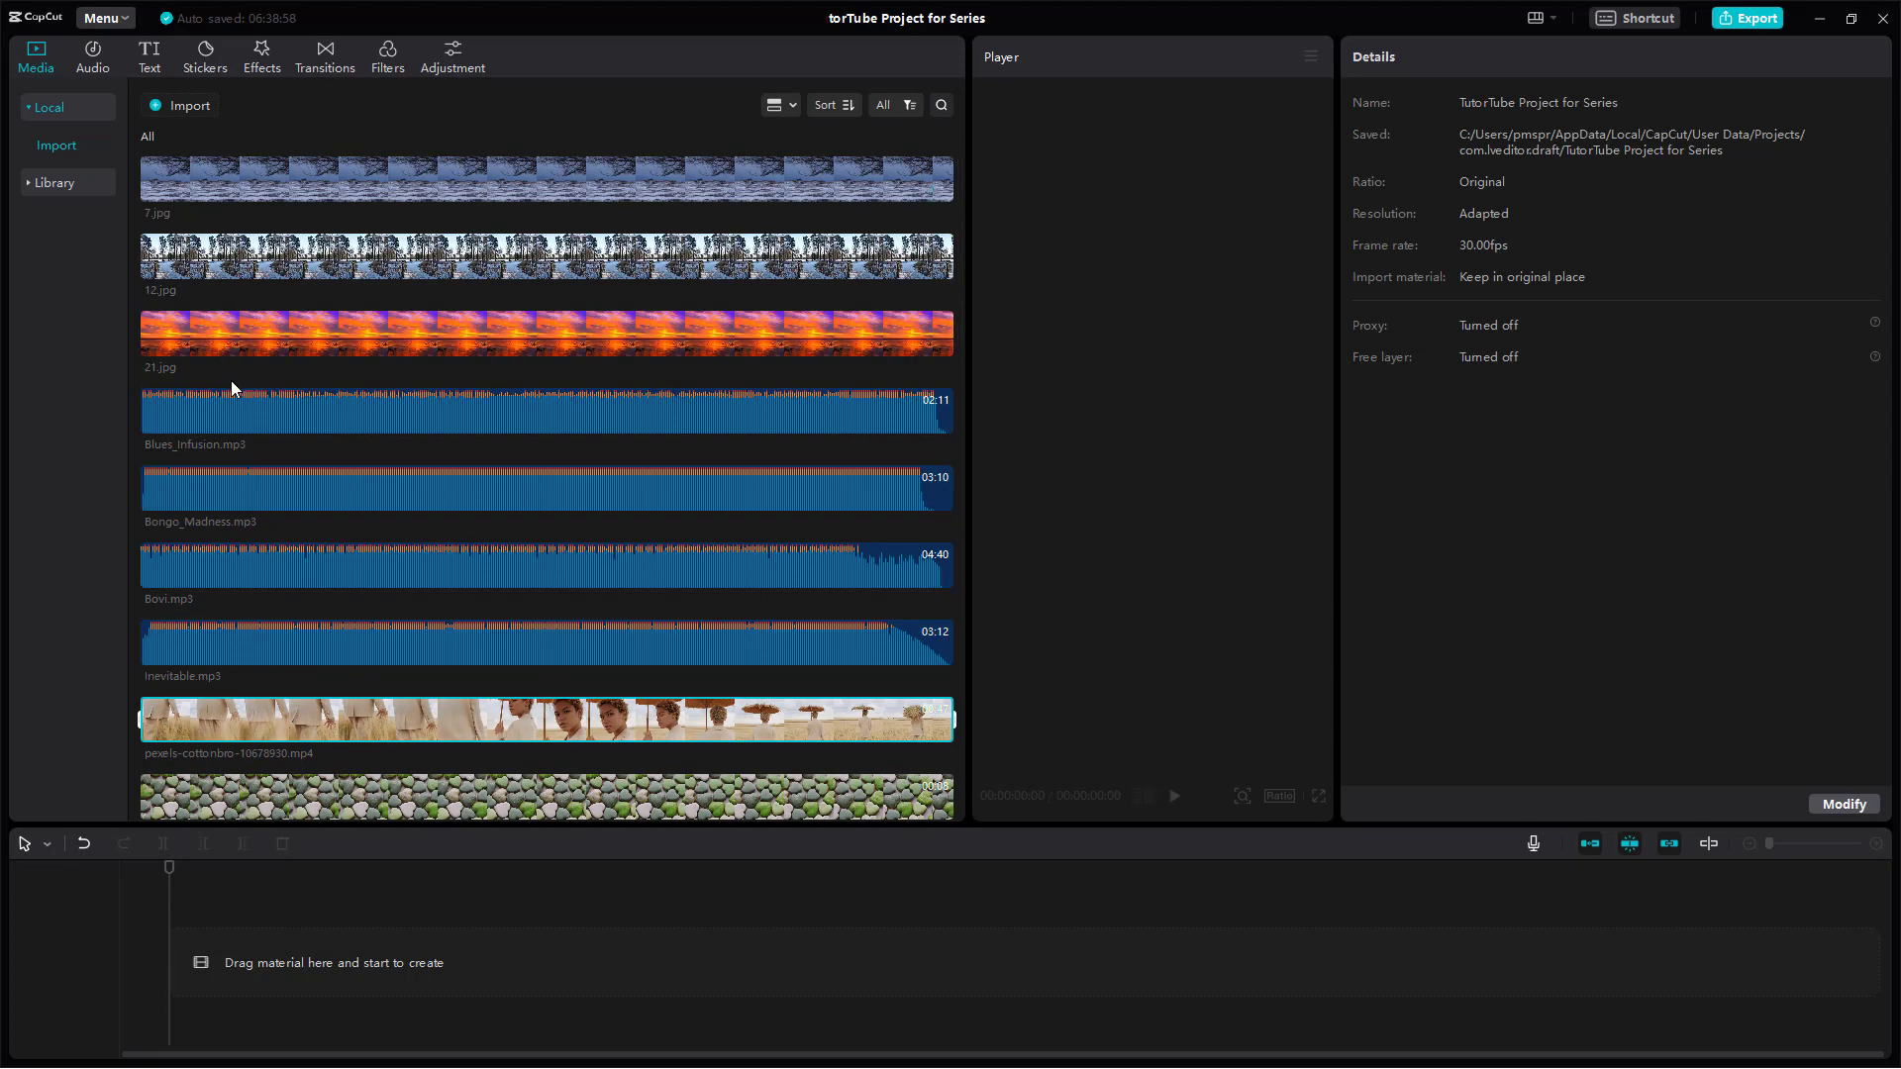
scroll(231, 381, down, 2)
scroll(200, 342, down, 1)
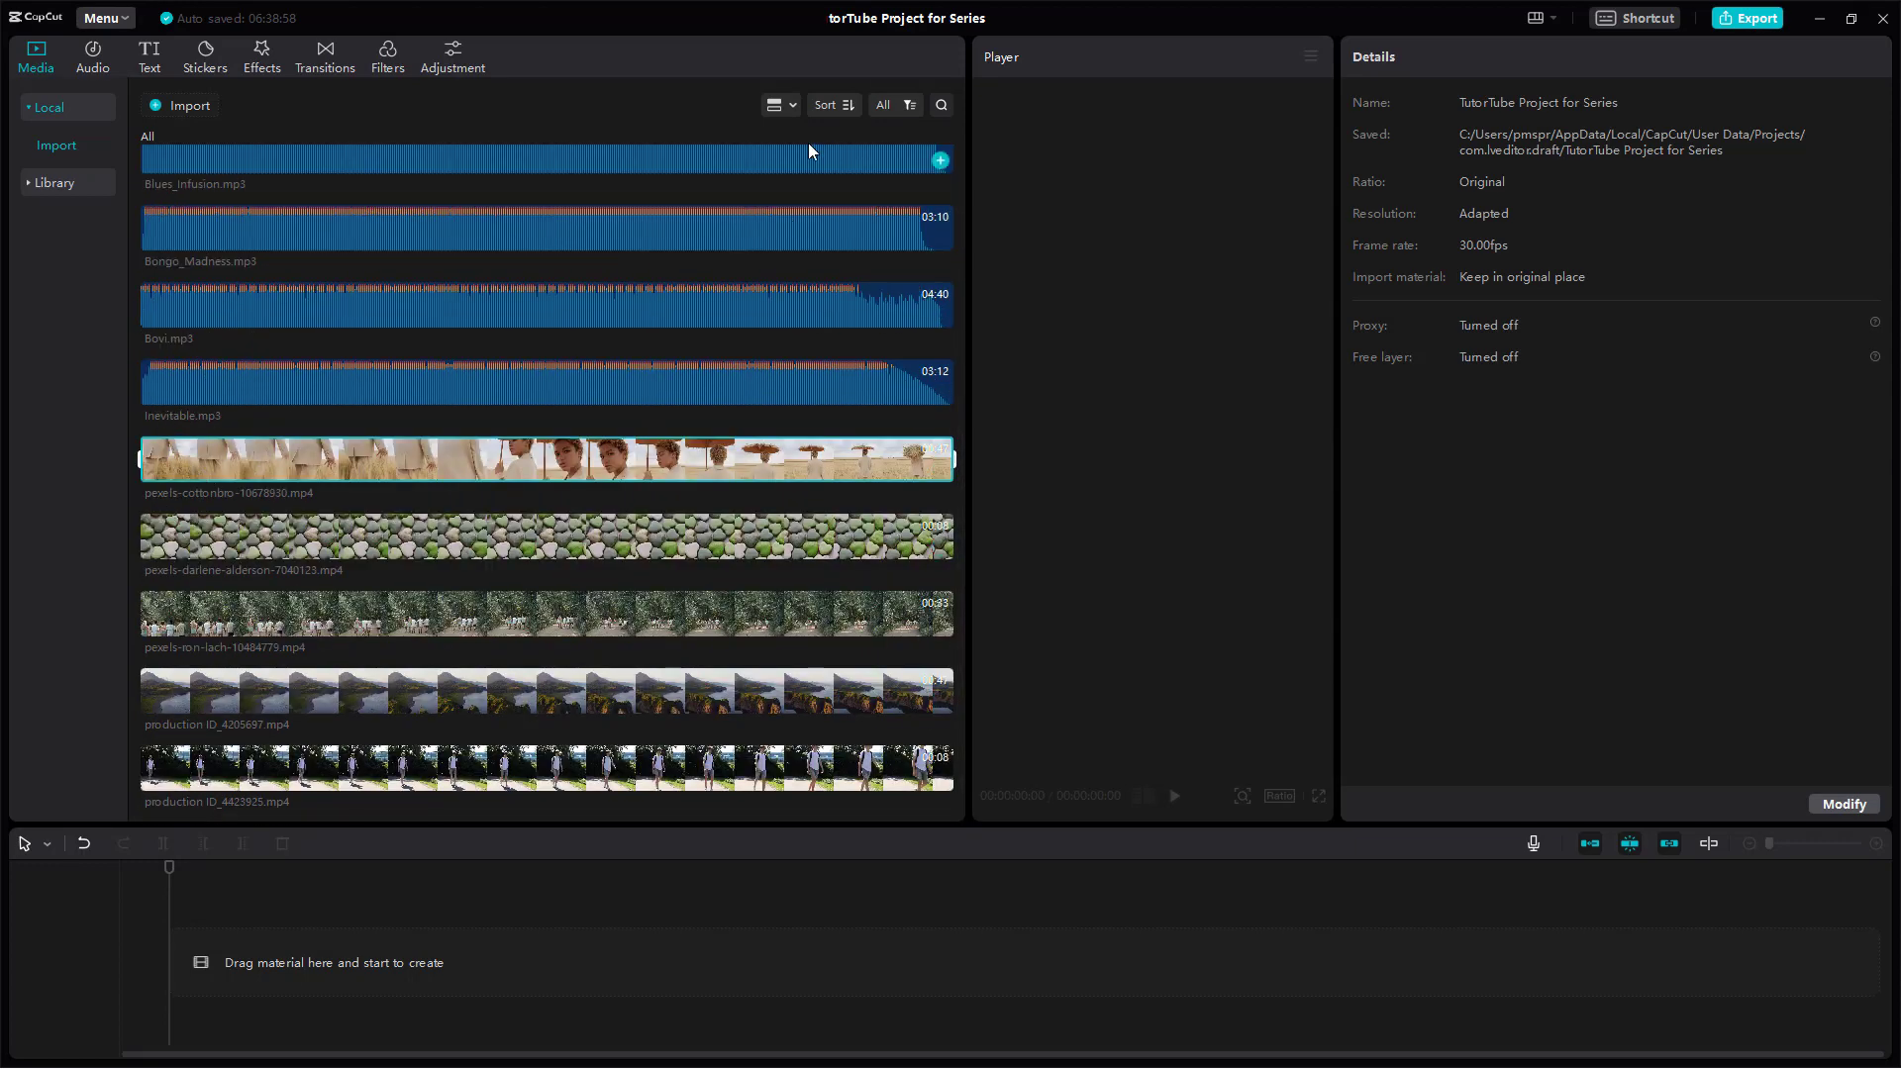
Try sorting by File type with videos first, then by Duration shortest to longest.
click(844, 112)
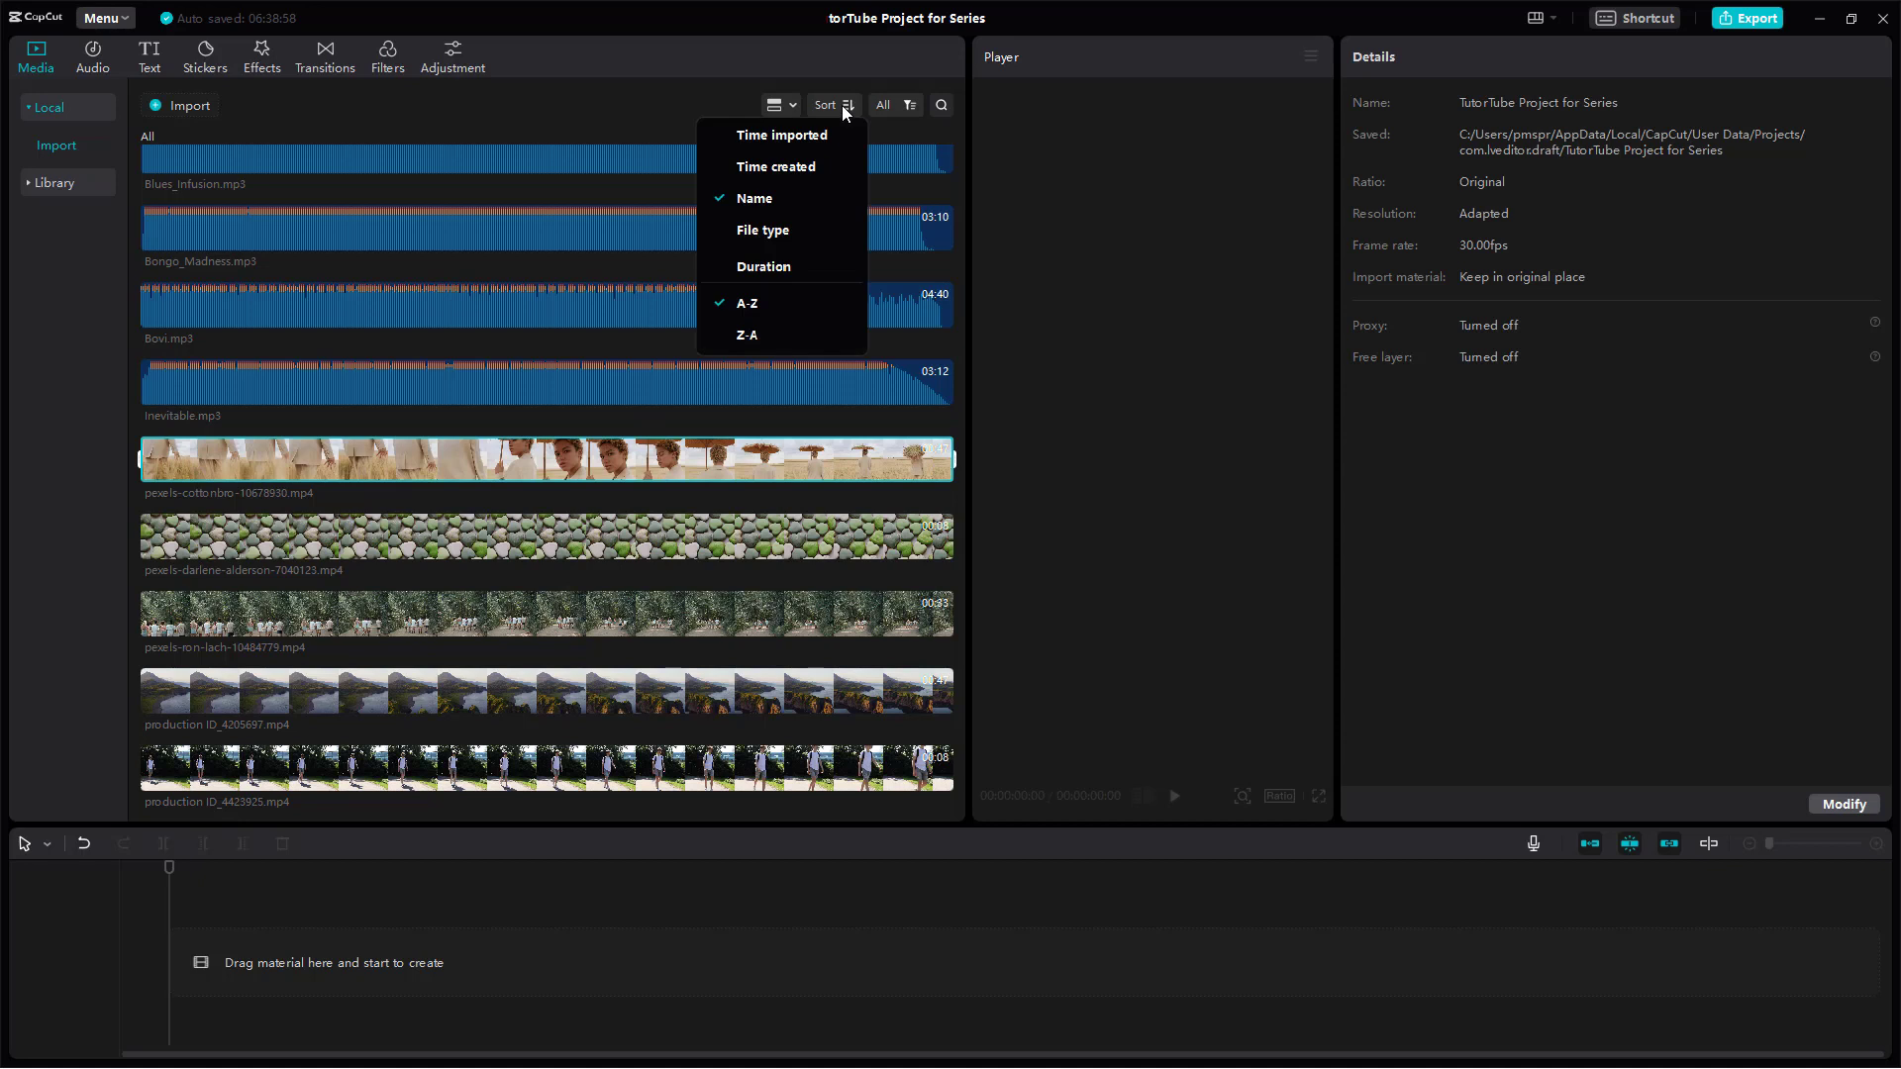
click(839, 231)
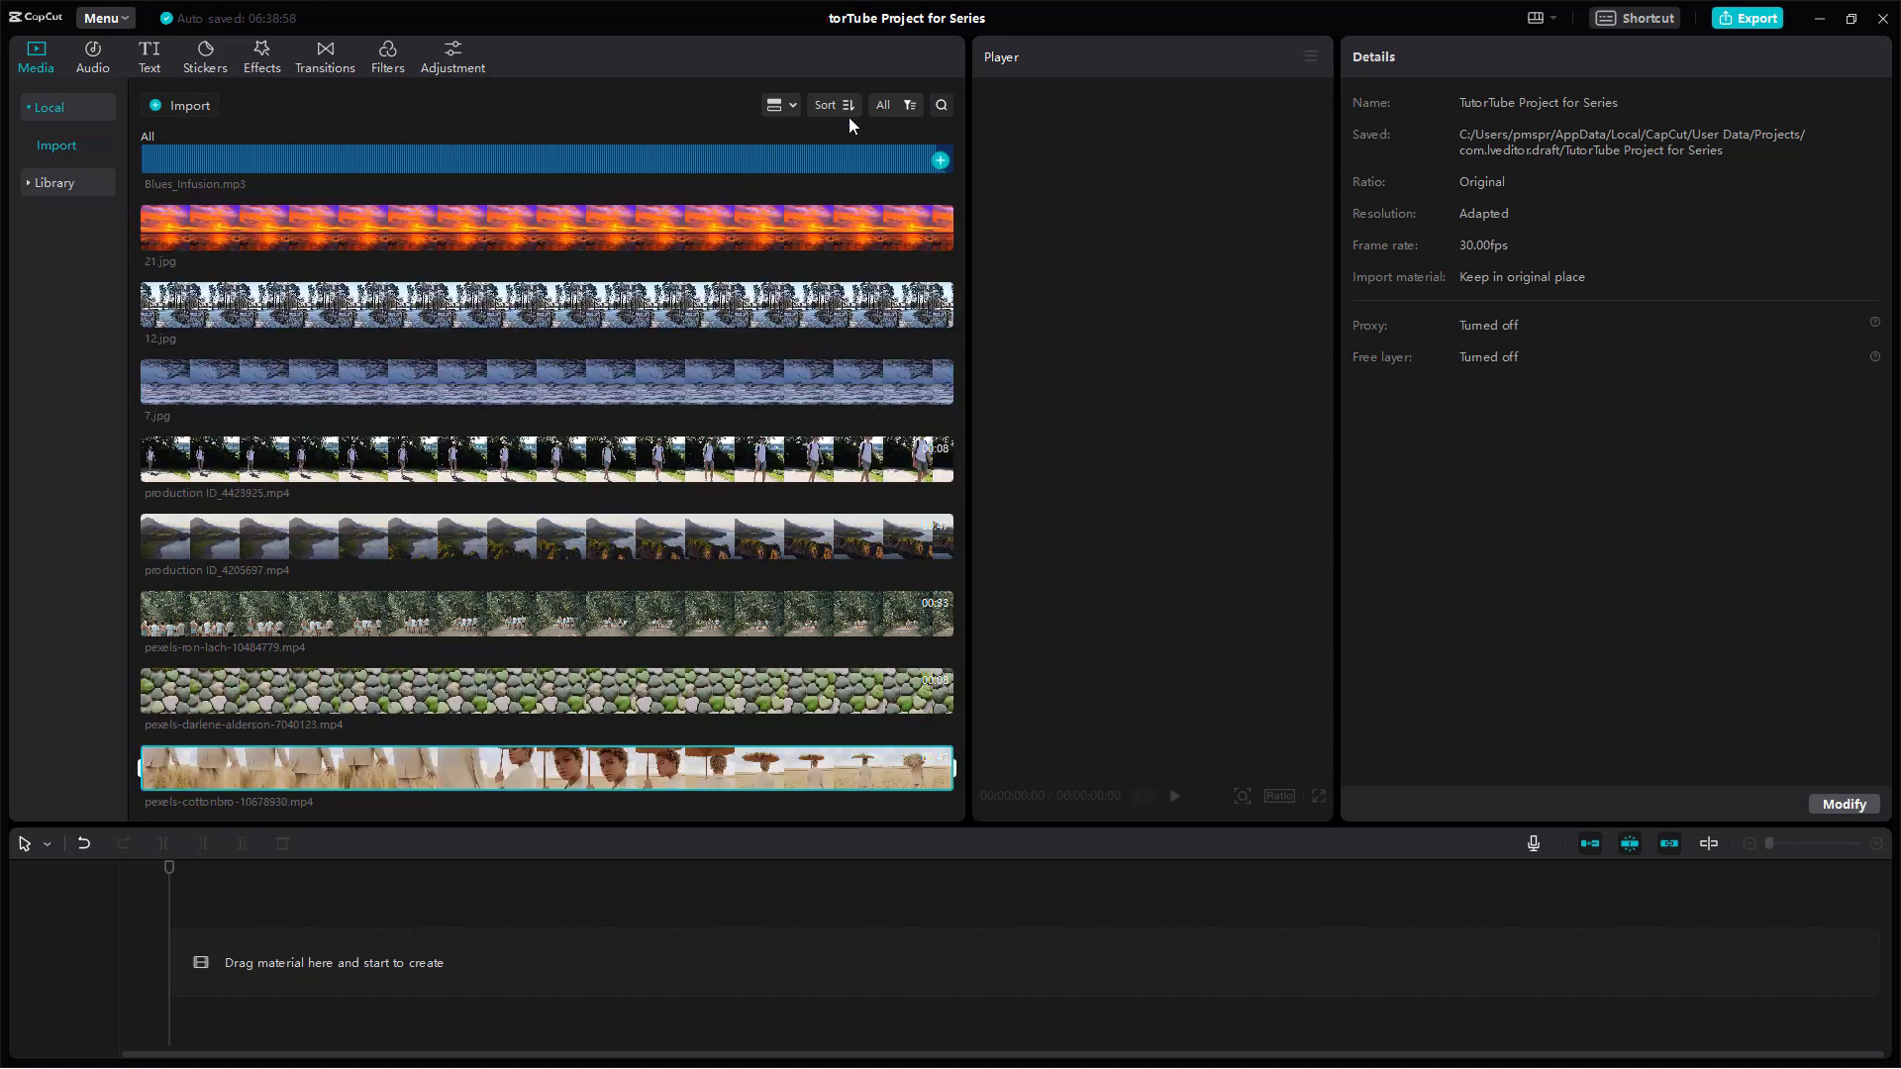
click(849, 108)
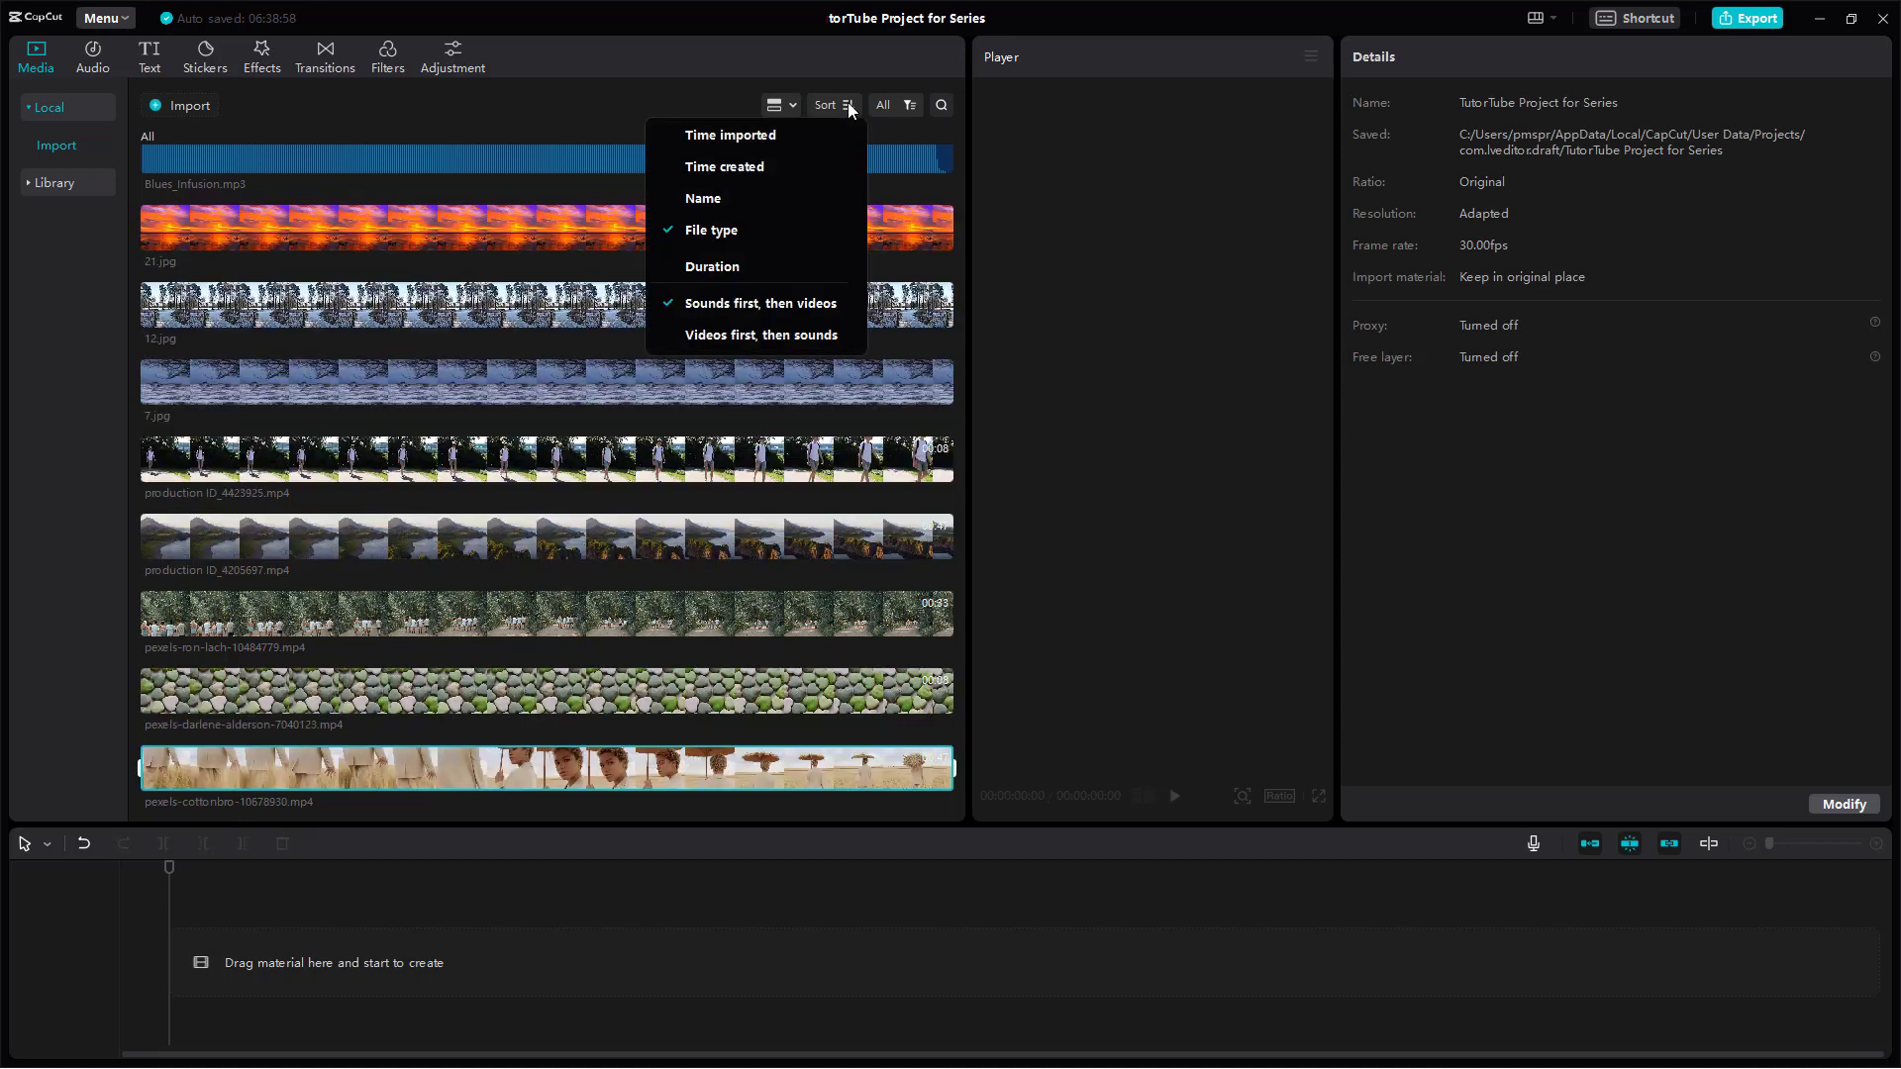
click(726, 337)
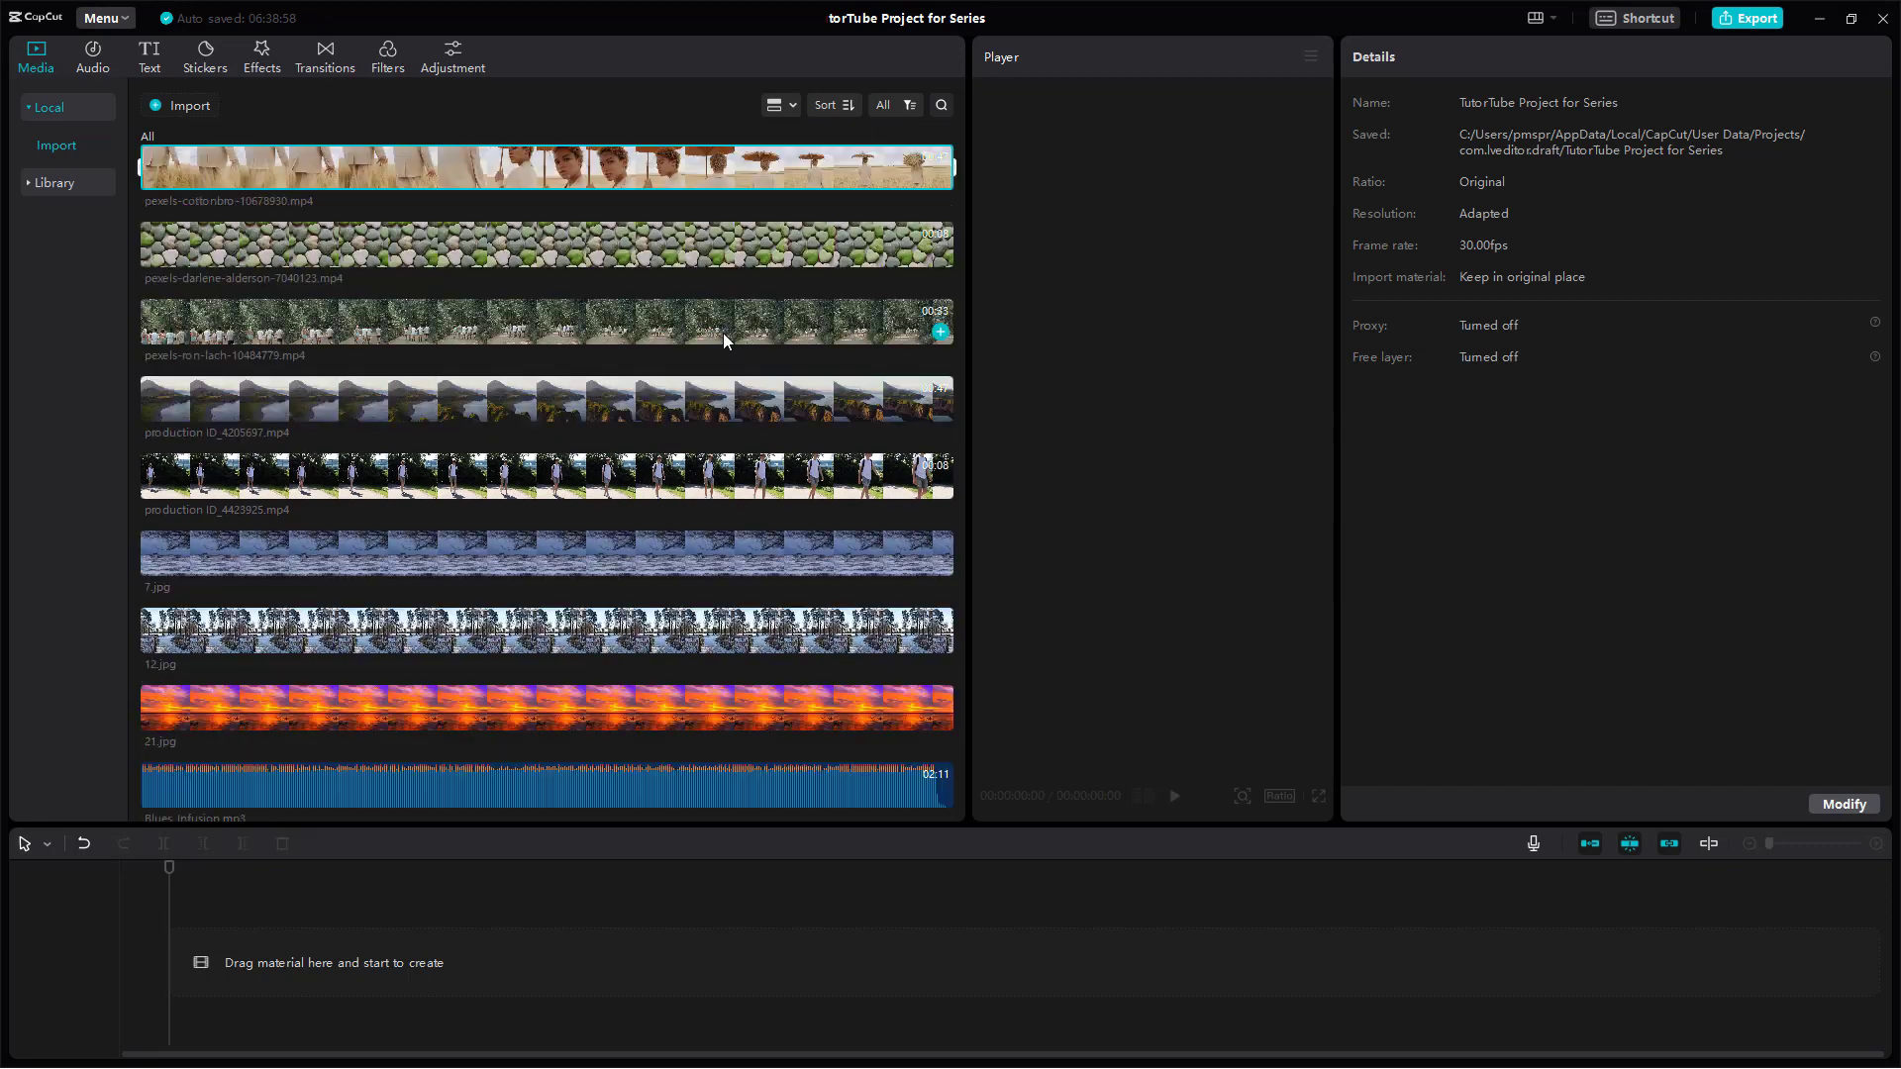
click(826, 105)
click(712, 267)
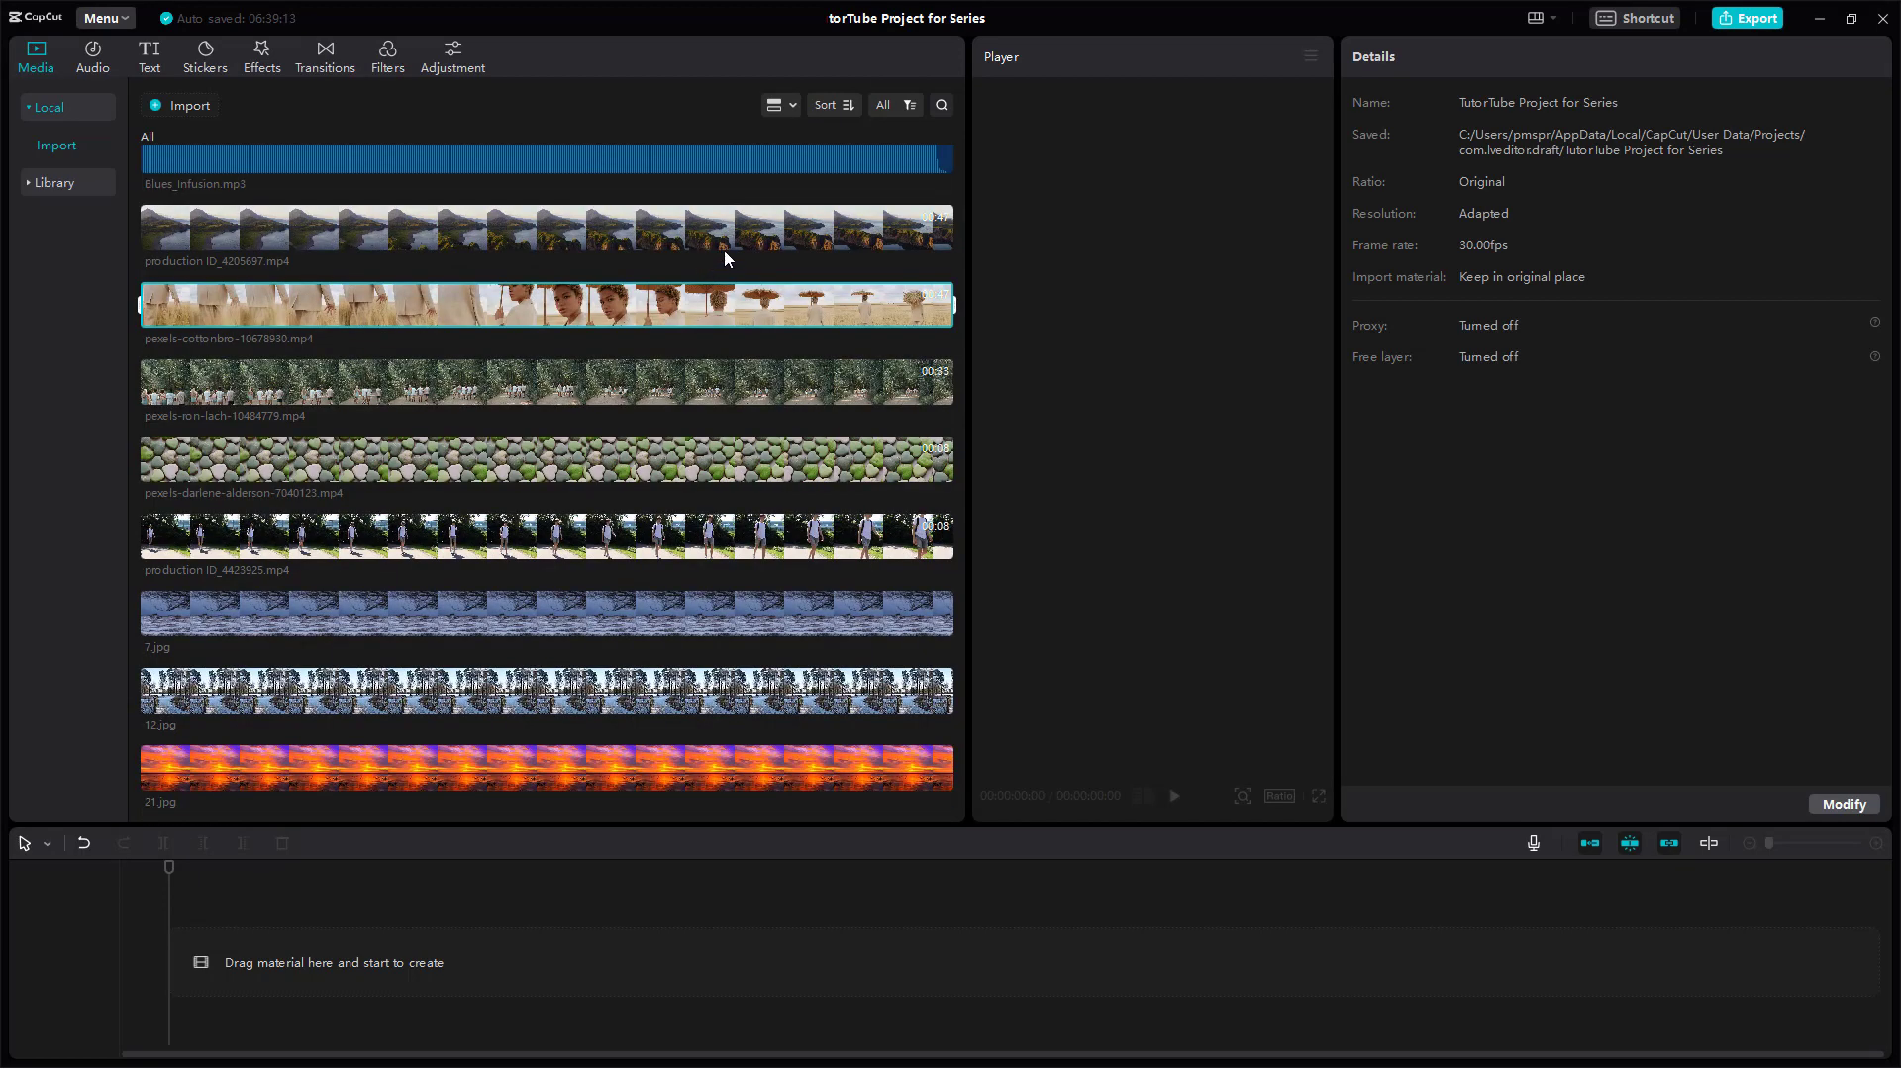
click(836, 109)
click(756, 304)
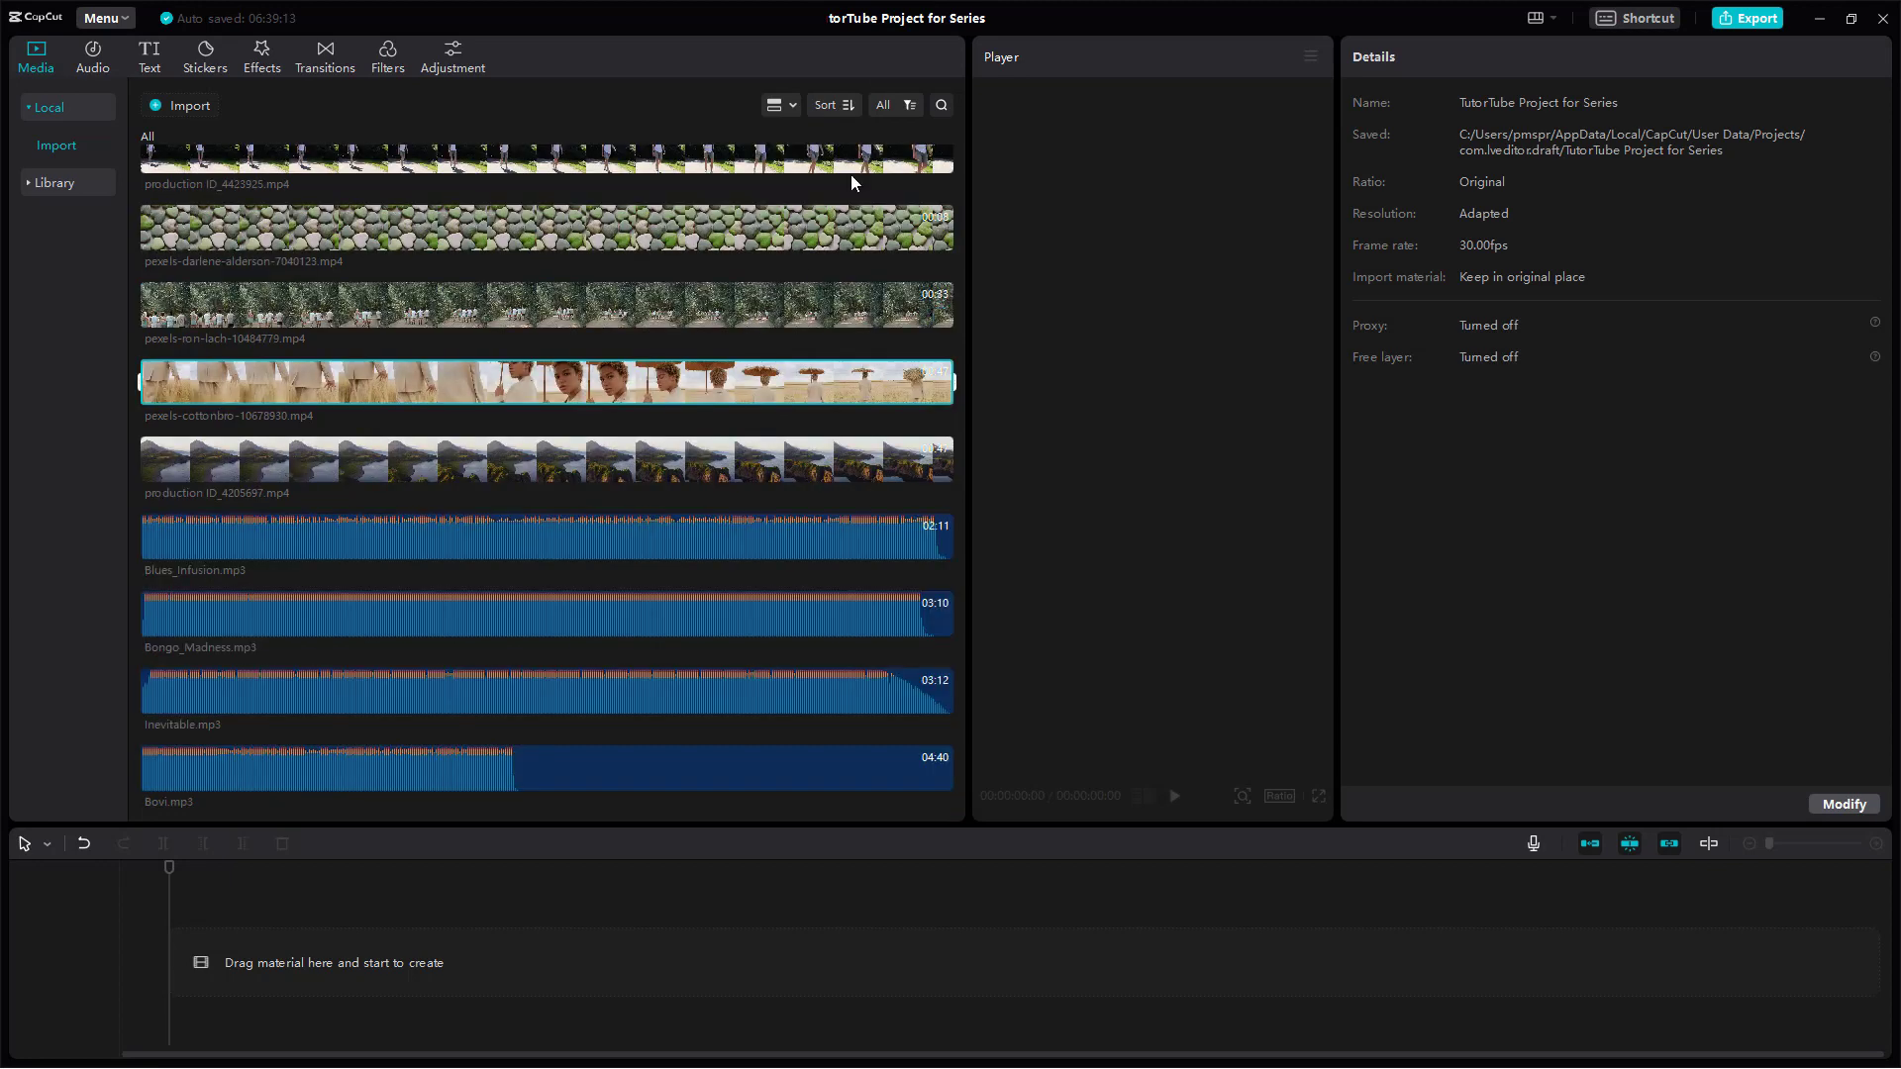
Sort by Time created, then by Time imported, latest to earliest.
click(844, 108)
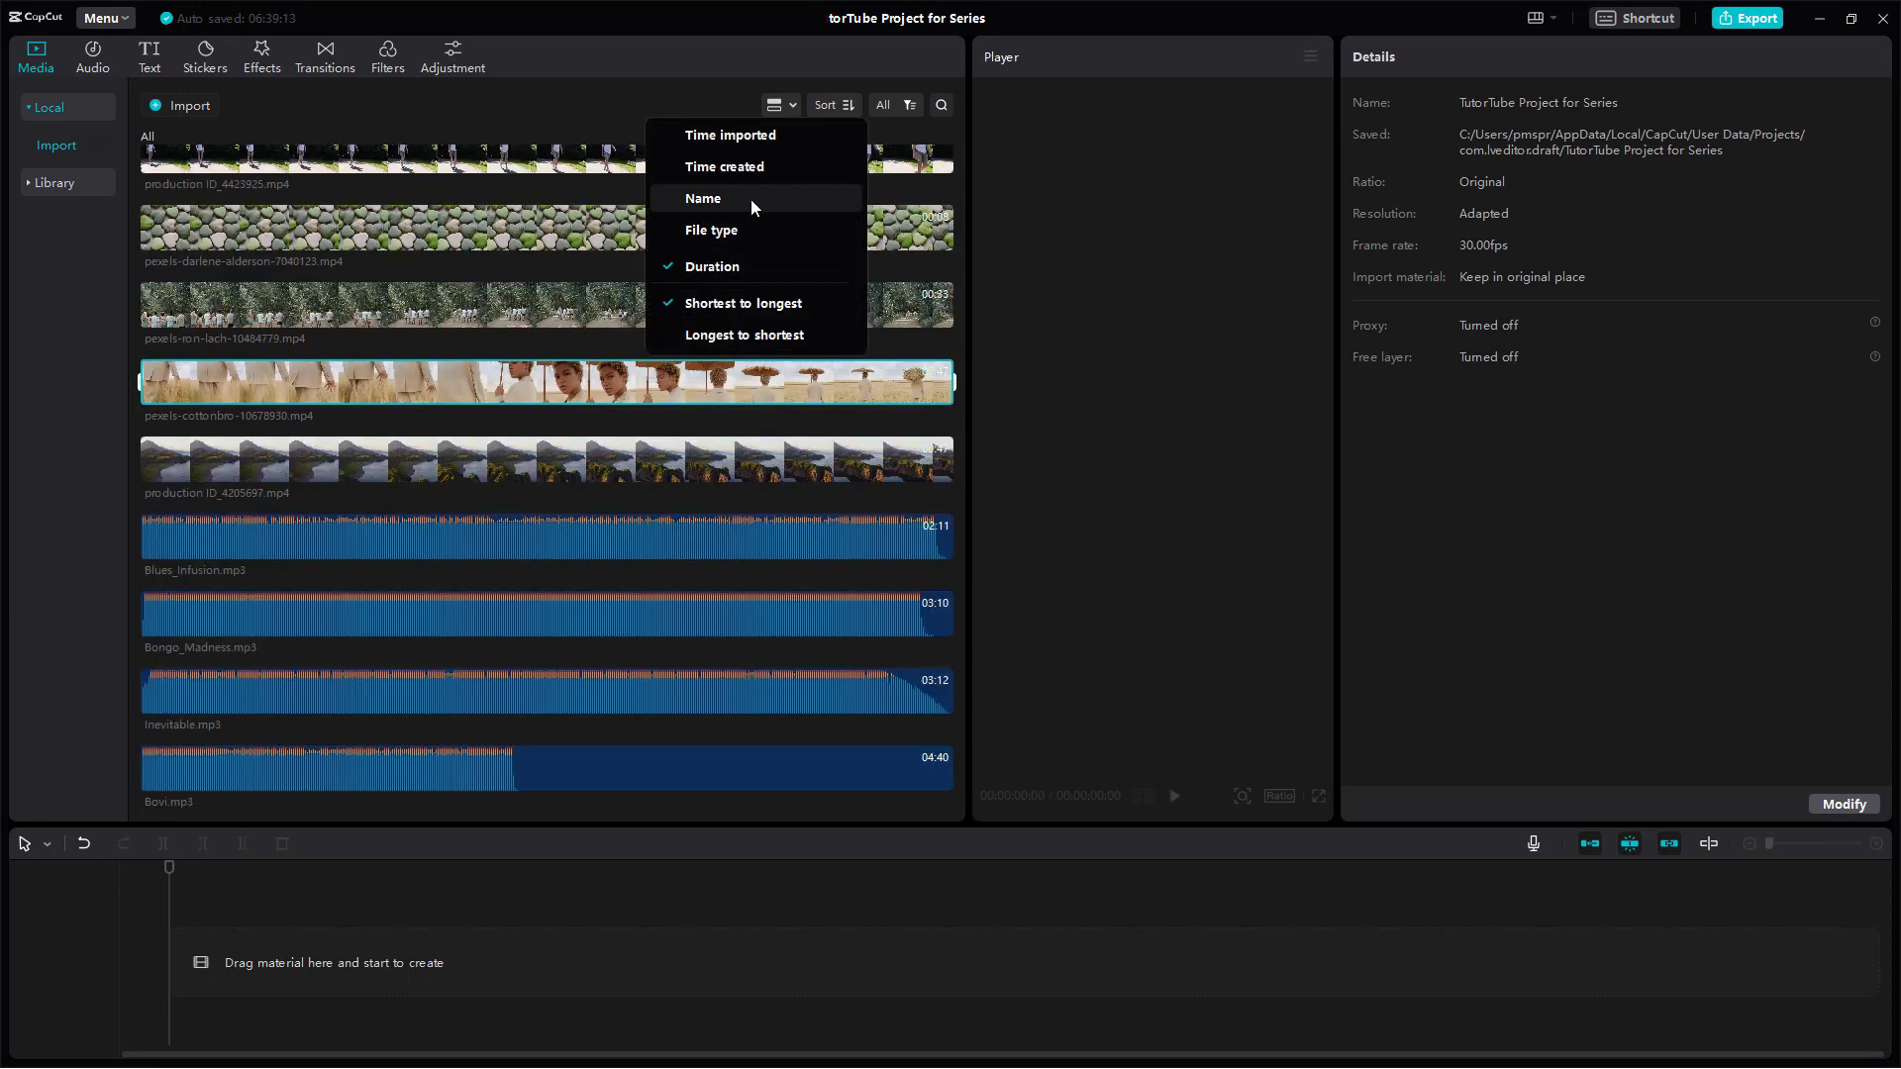
click(766, 164)
click(826, 106)
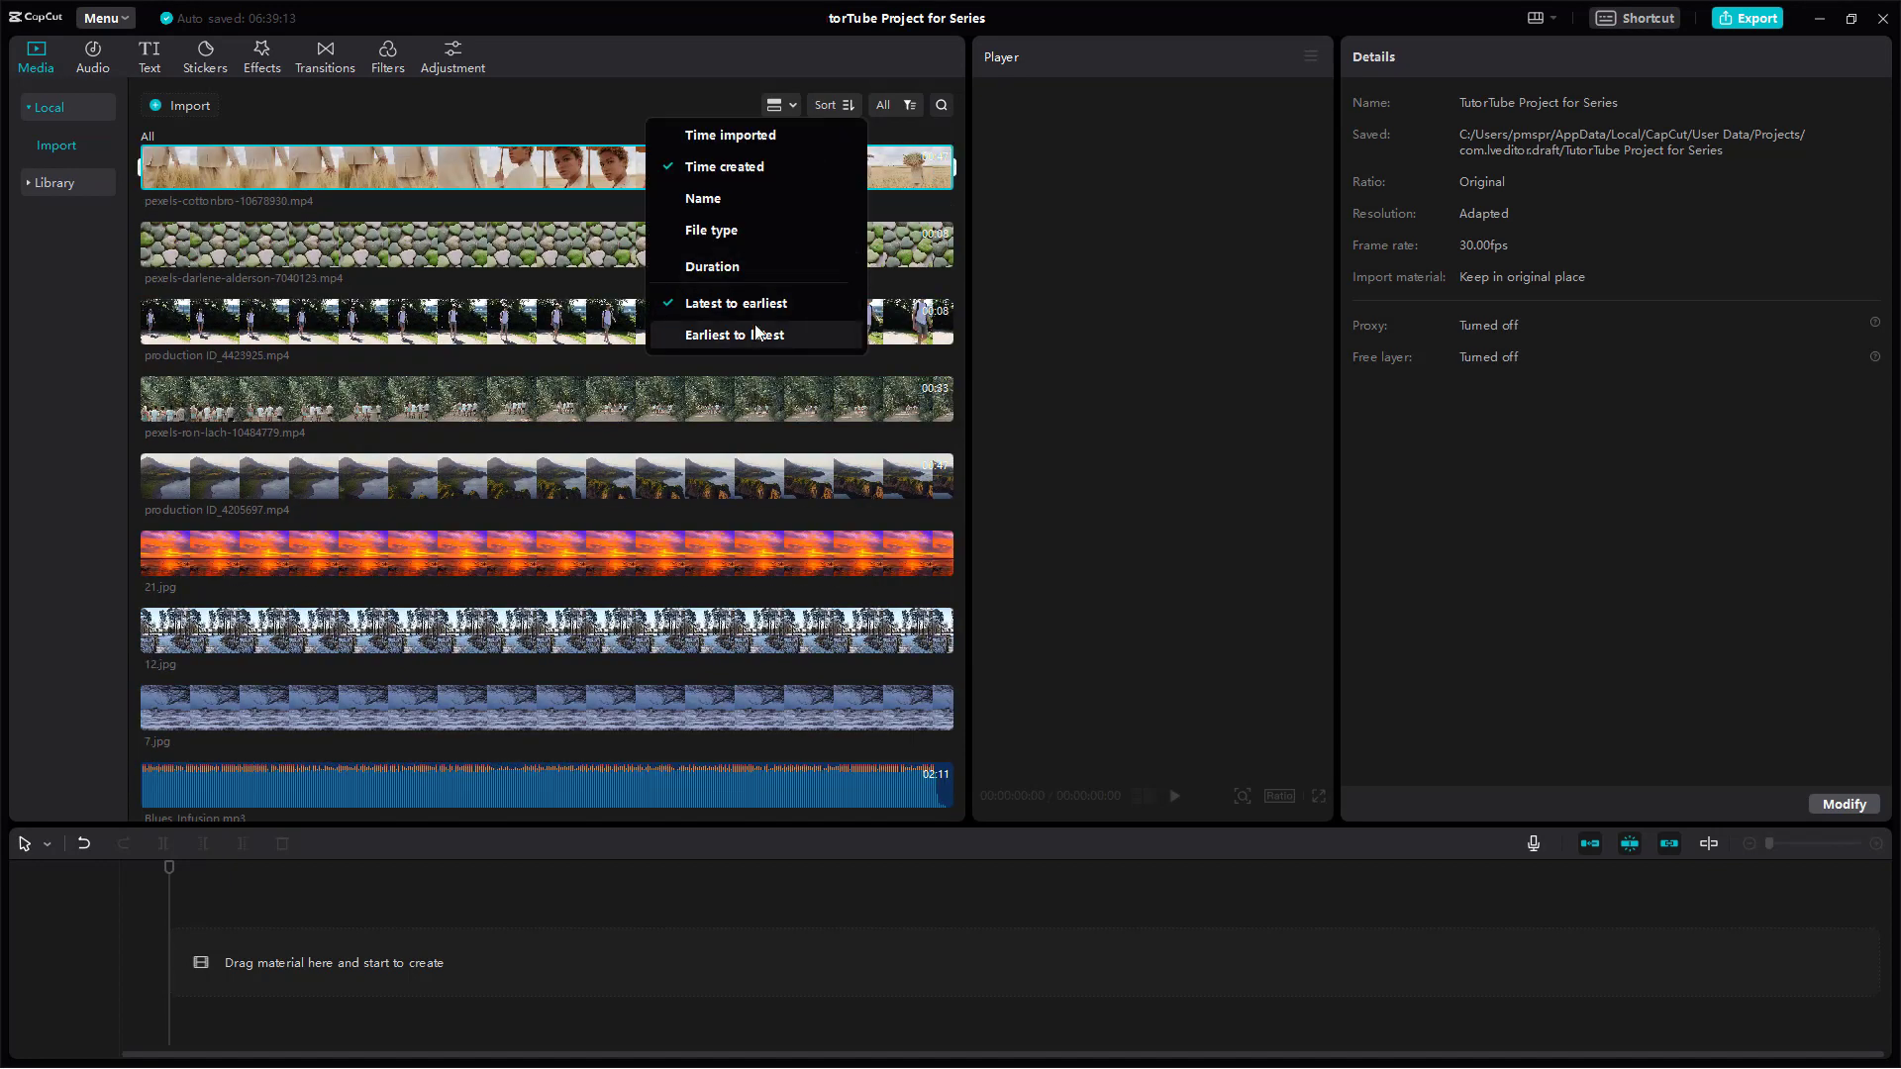
click(763, 135)
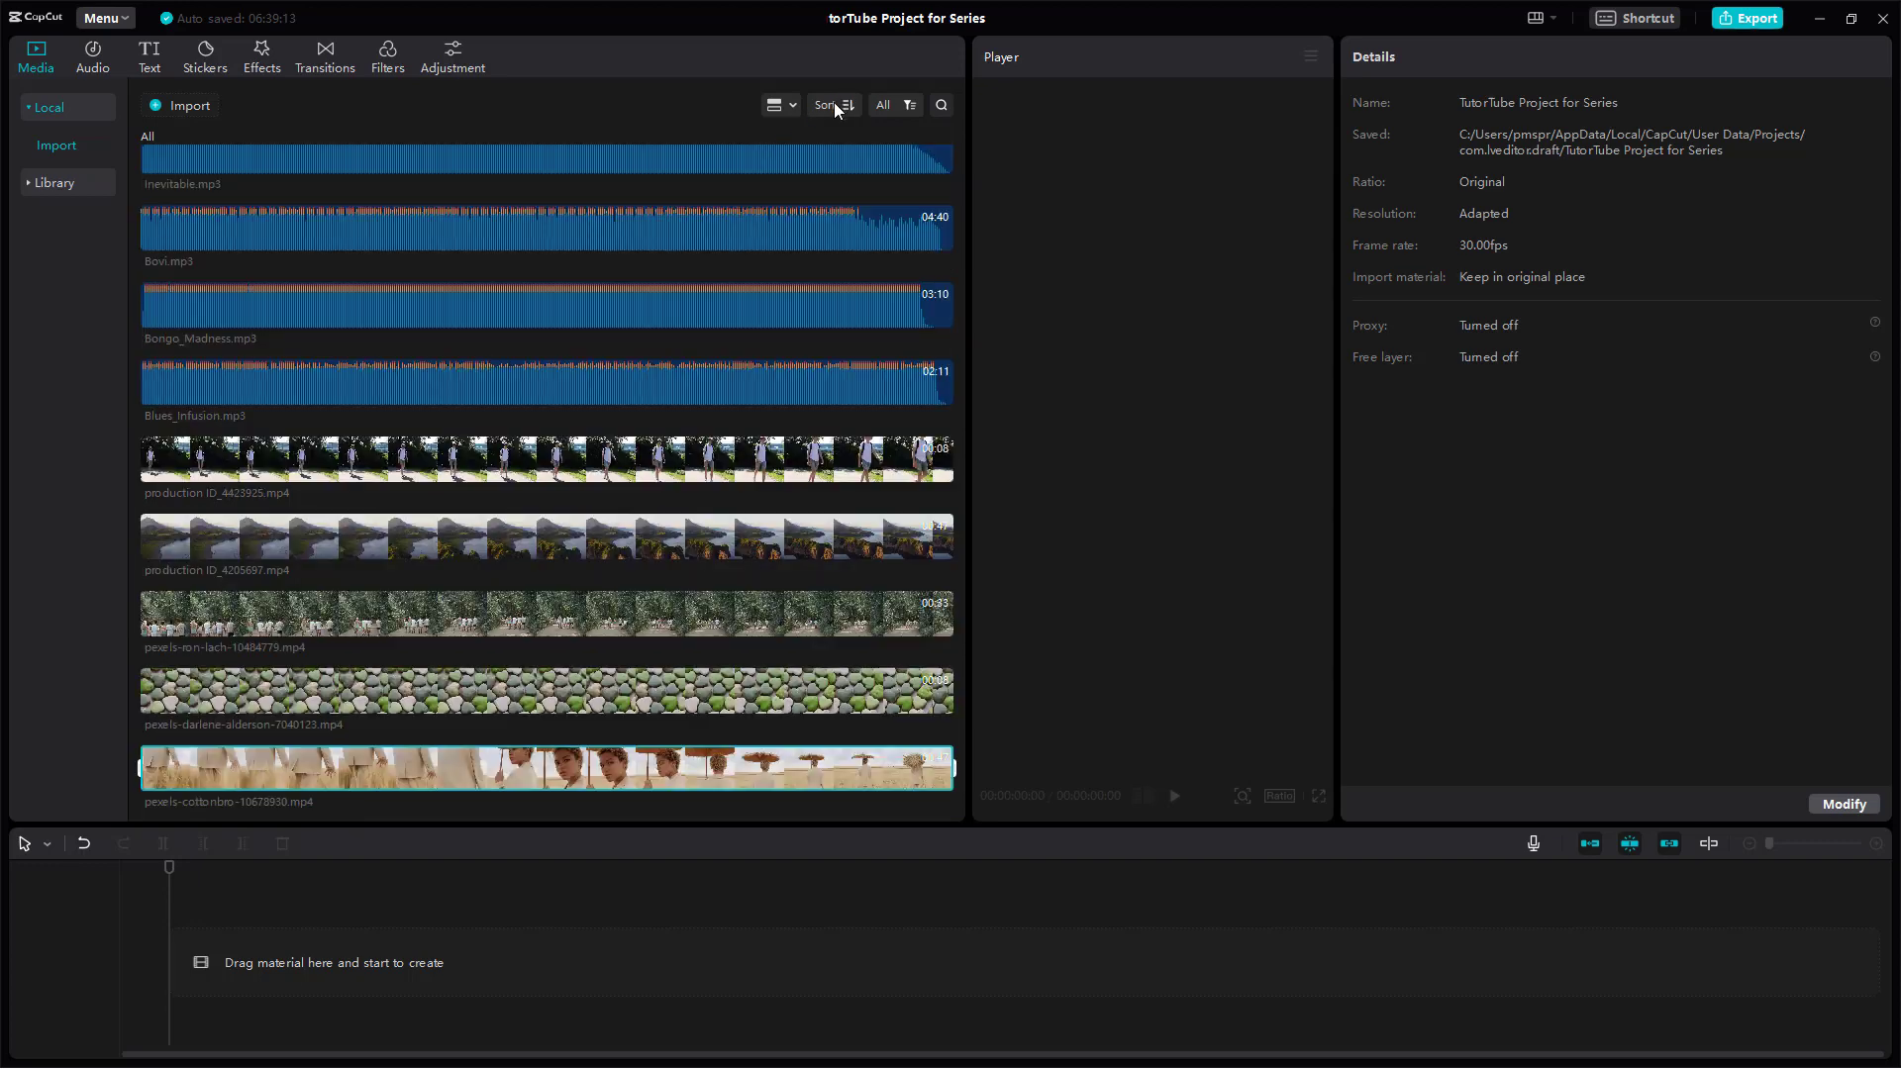
click(840, 107)
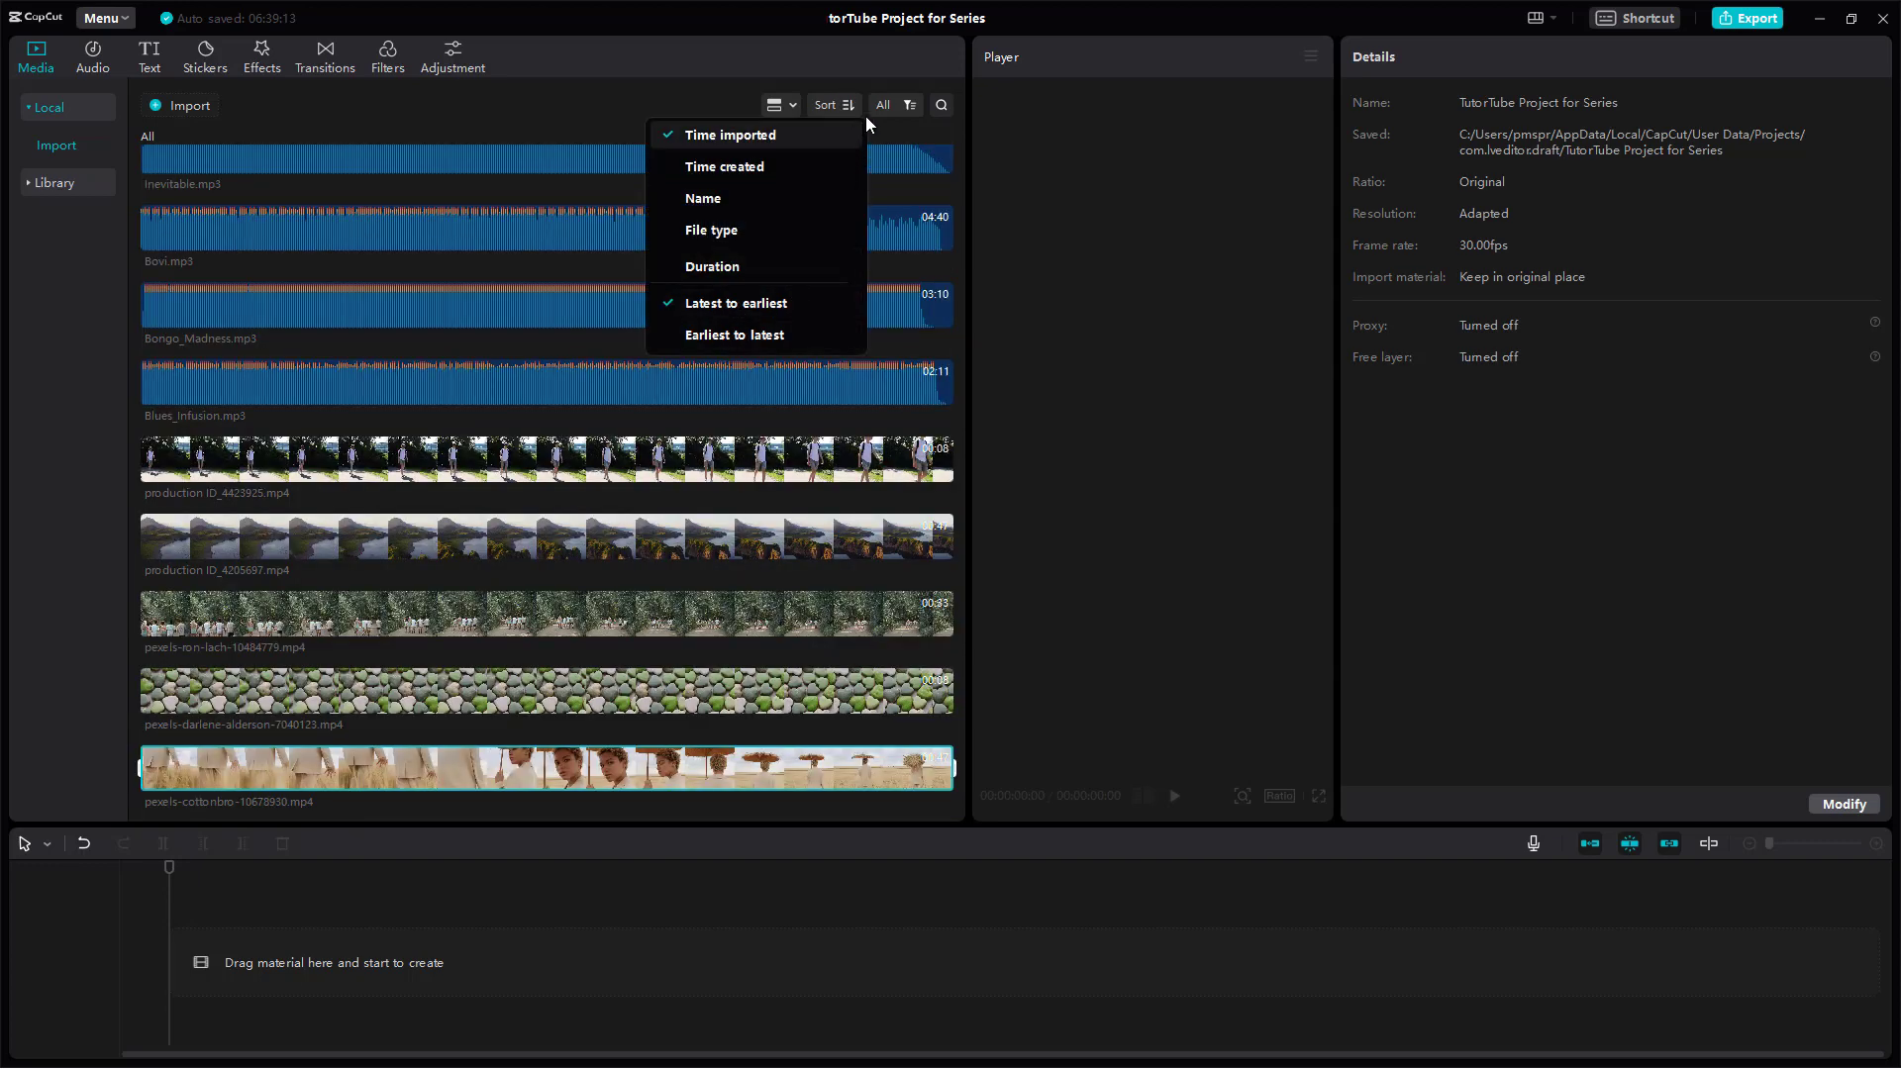
Switch the media panel back to Grid view and sort so videos appear first.
click(792, 105)
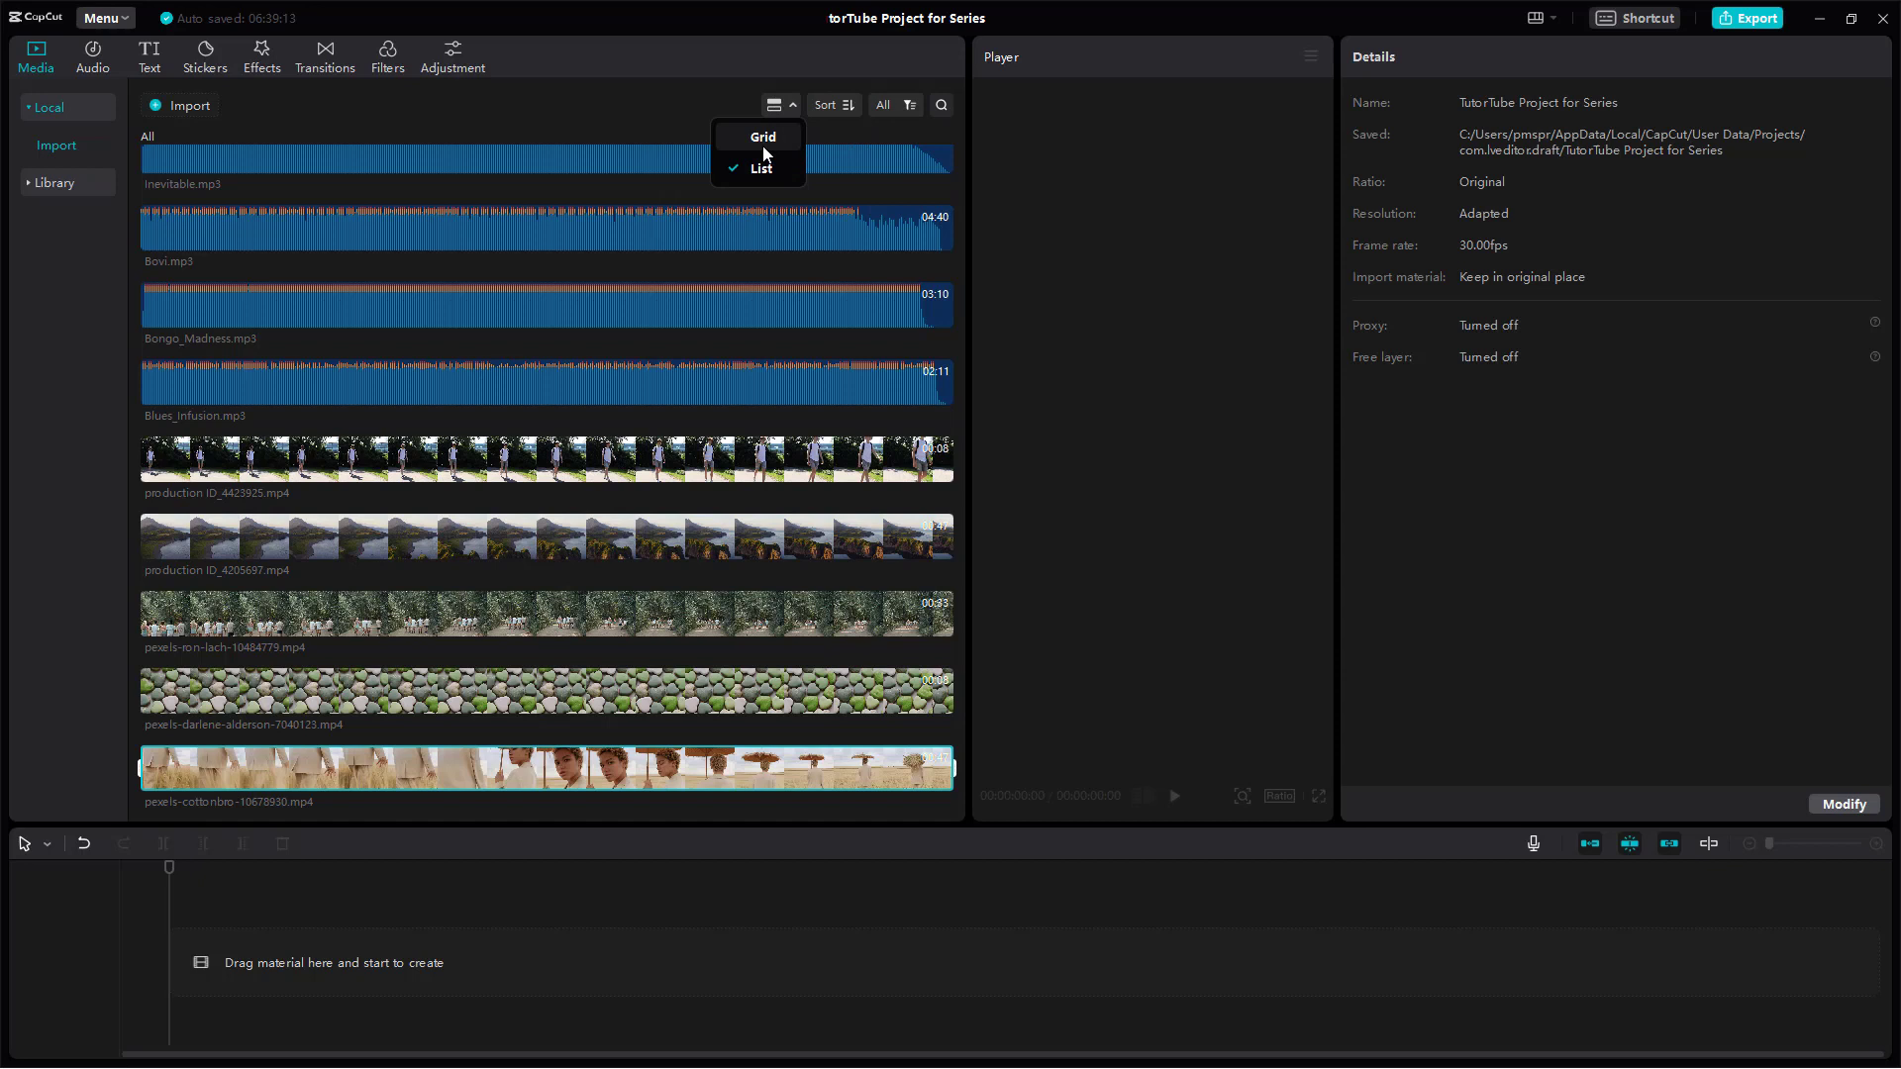
click(752, 140)
click(843, 107)
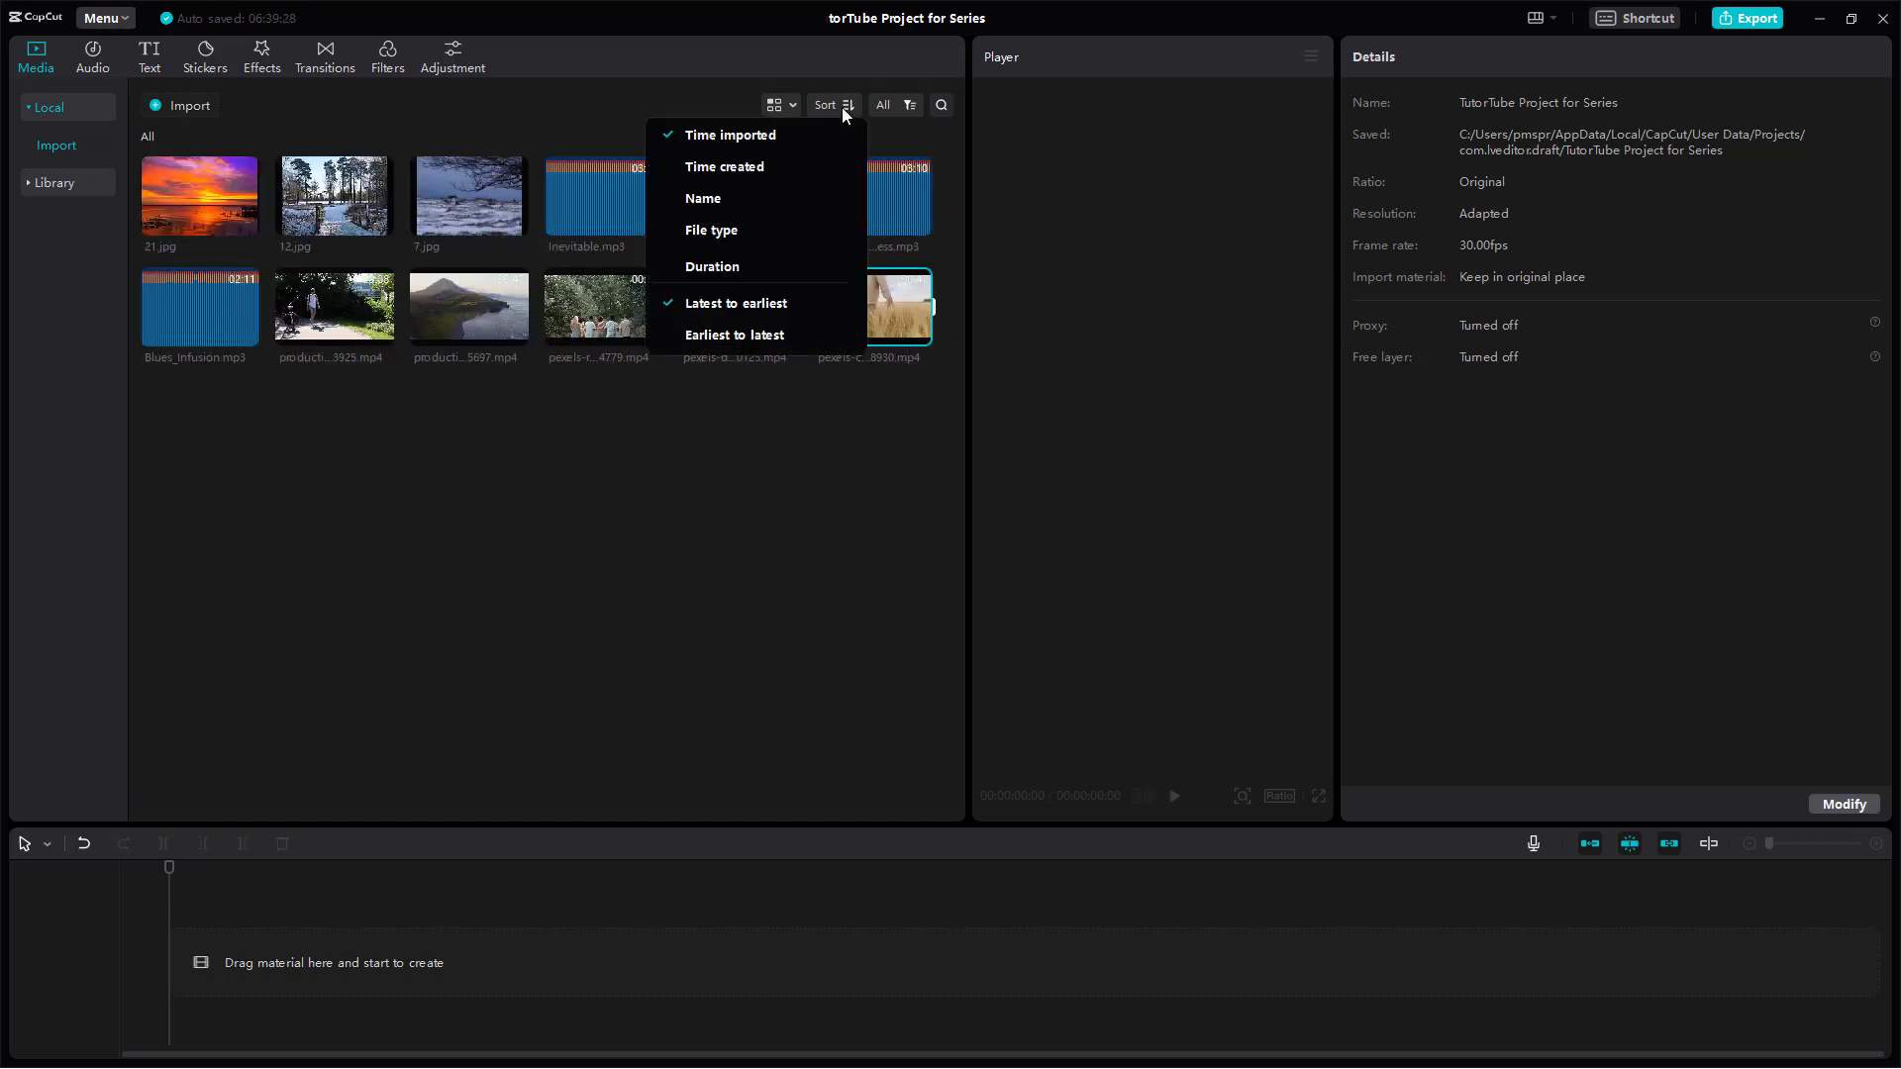
click(748, 168)
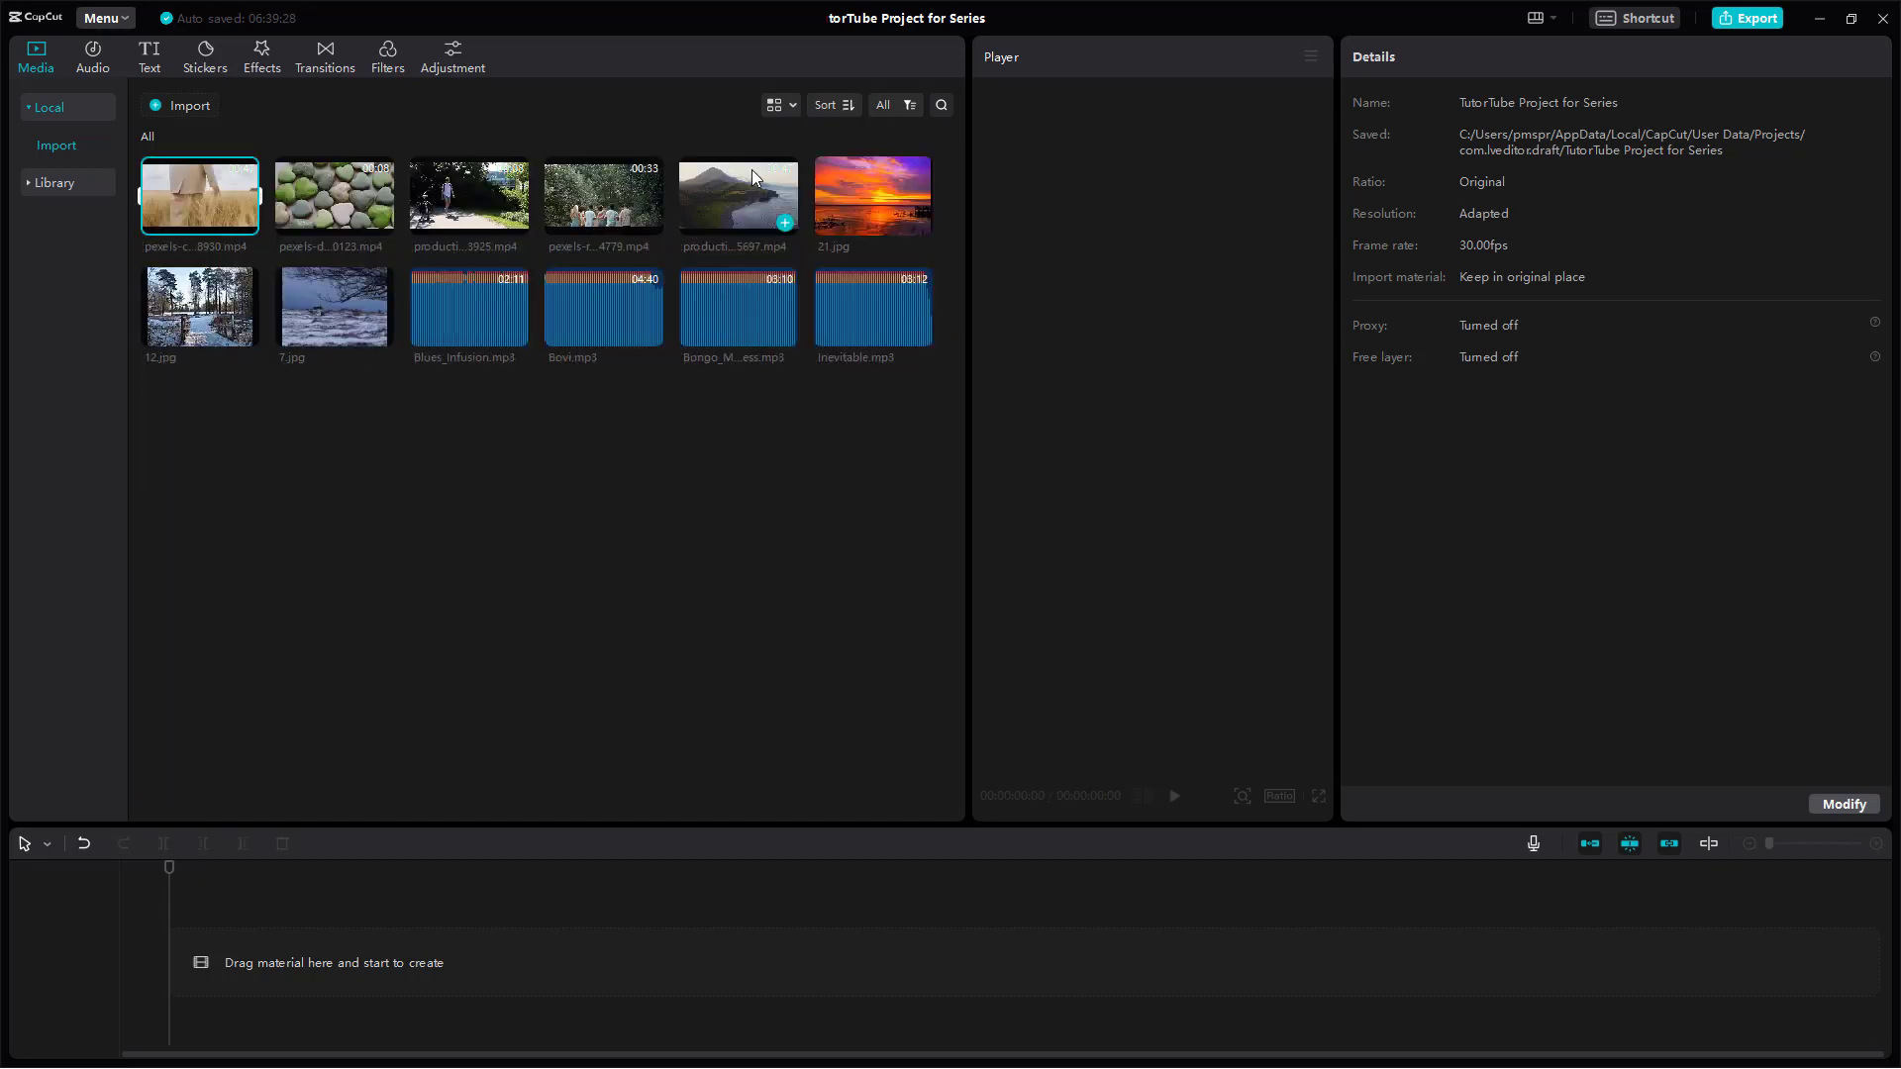
click(908, 105)
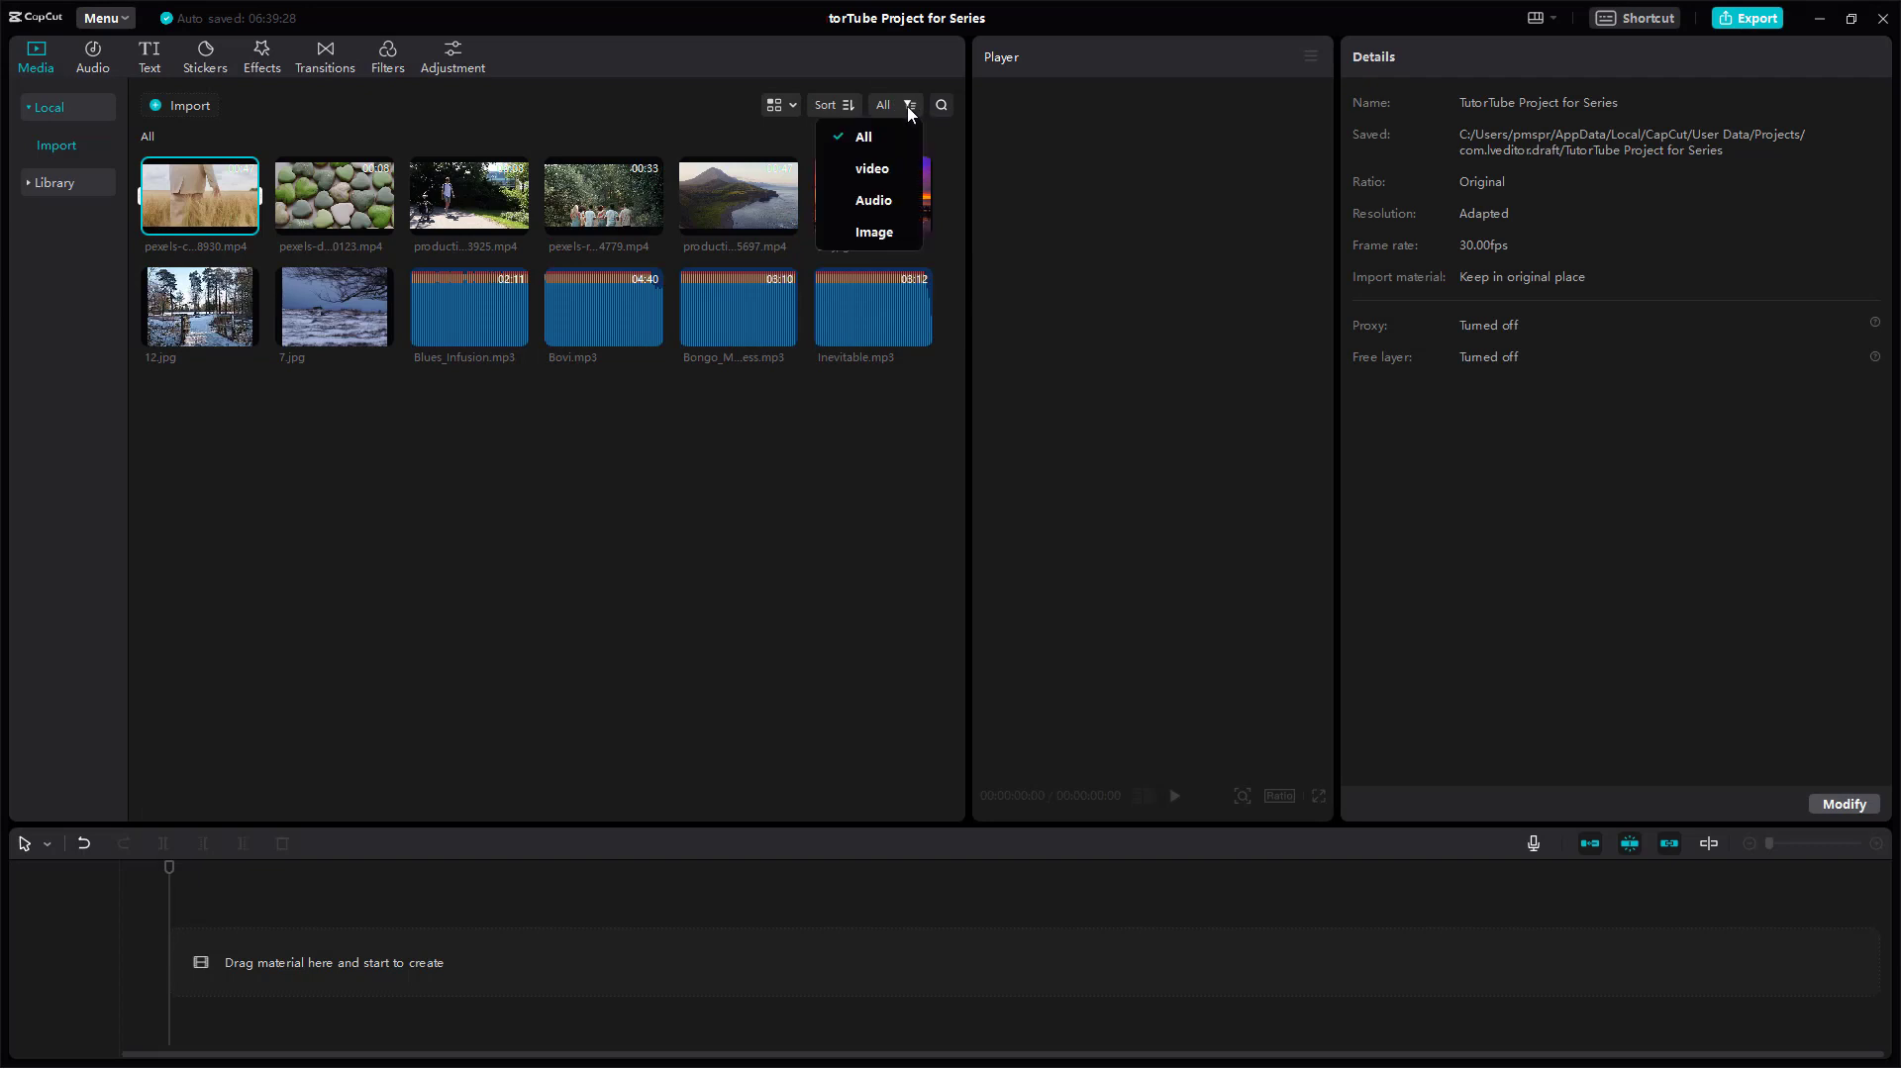
click(870, 171)
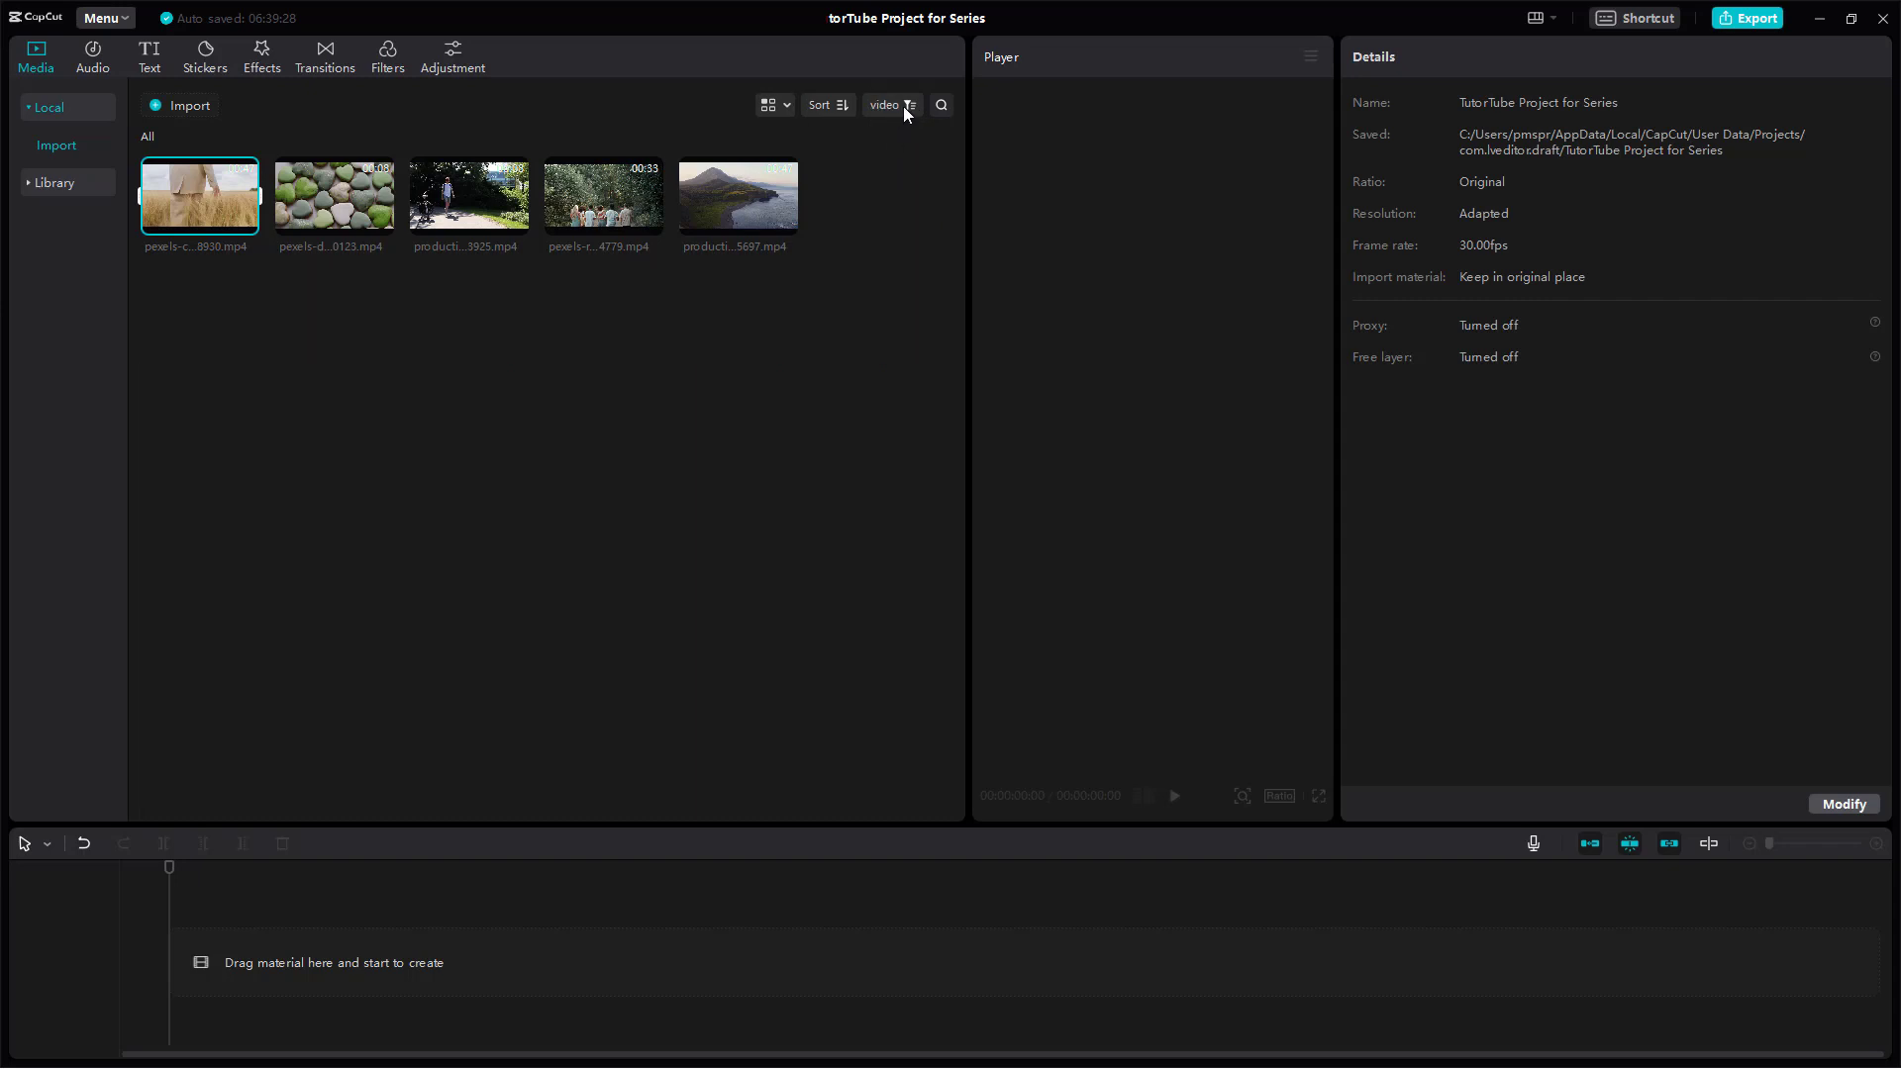
click(903, 106)
click(874, 201)
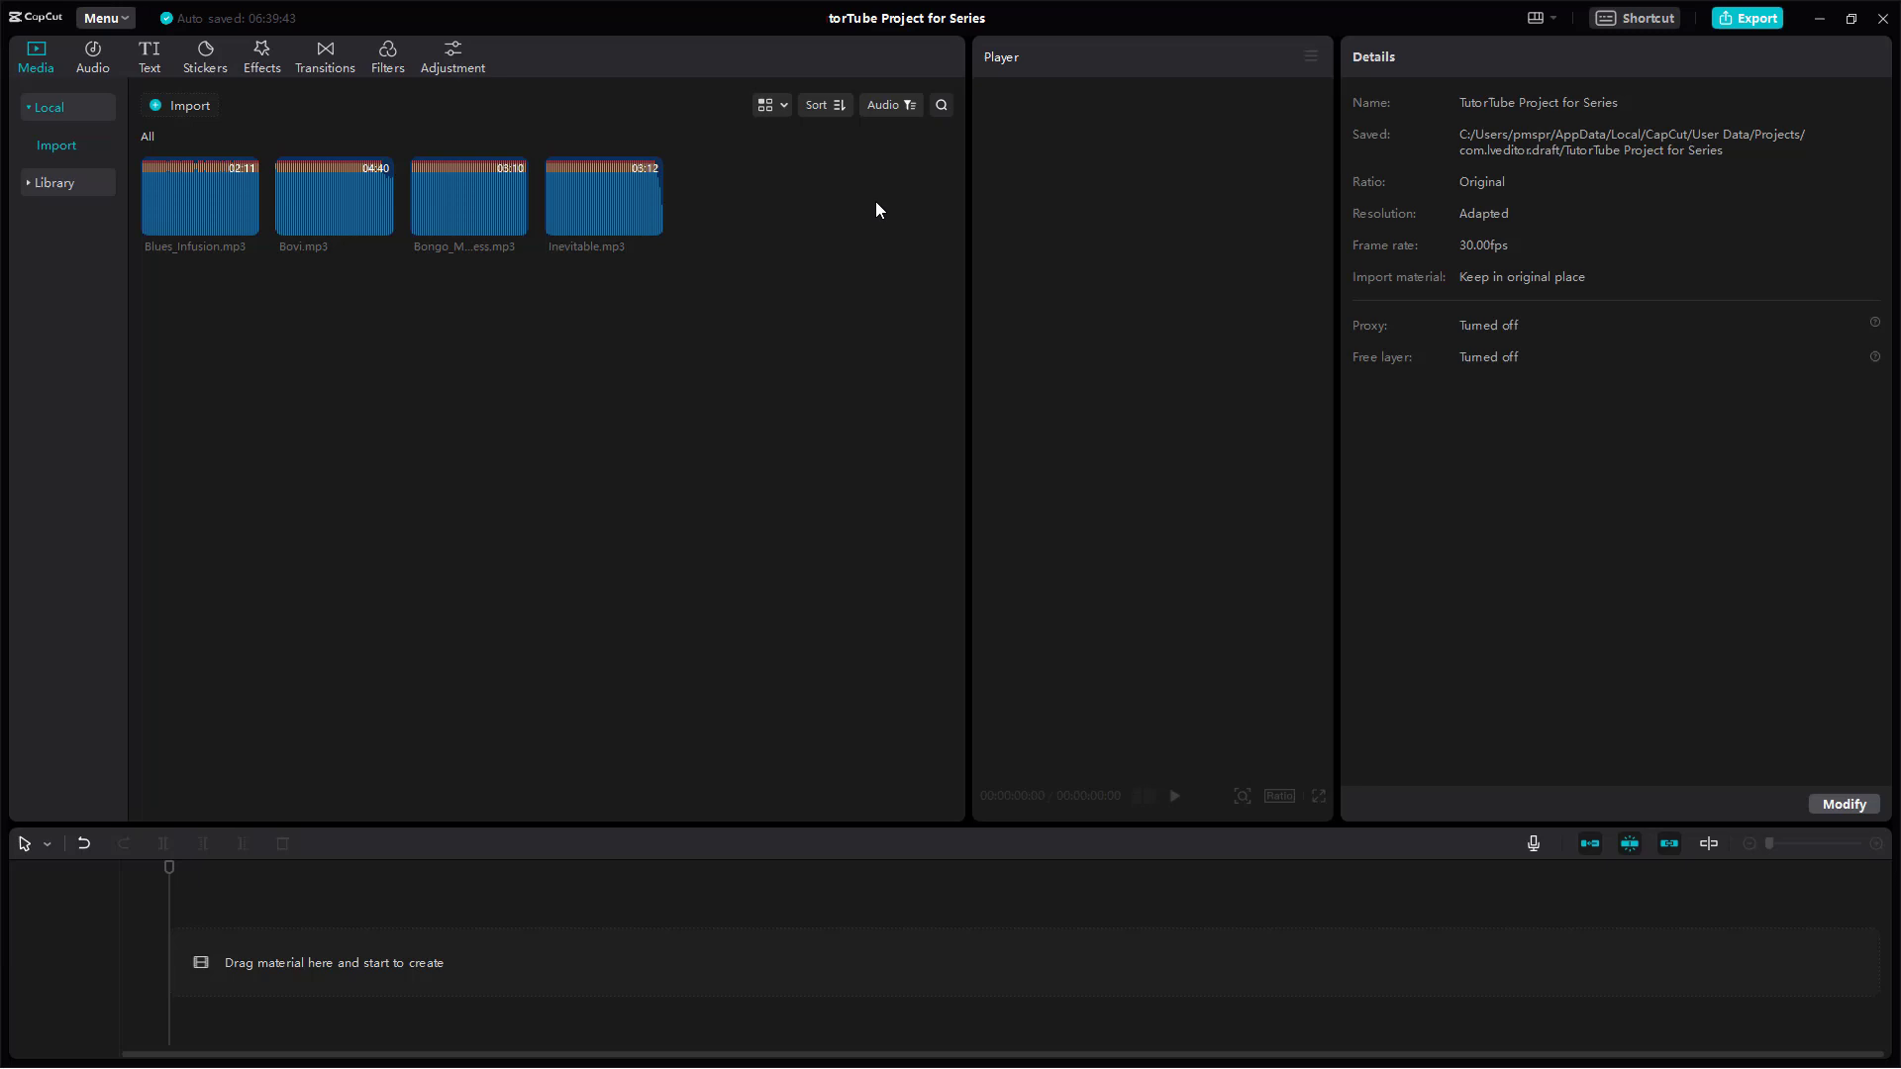
click(902, 103)
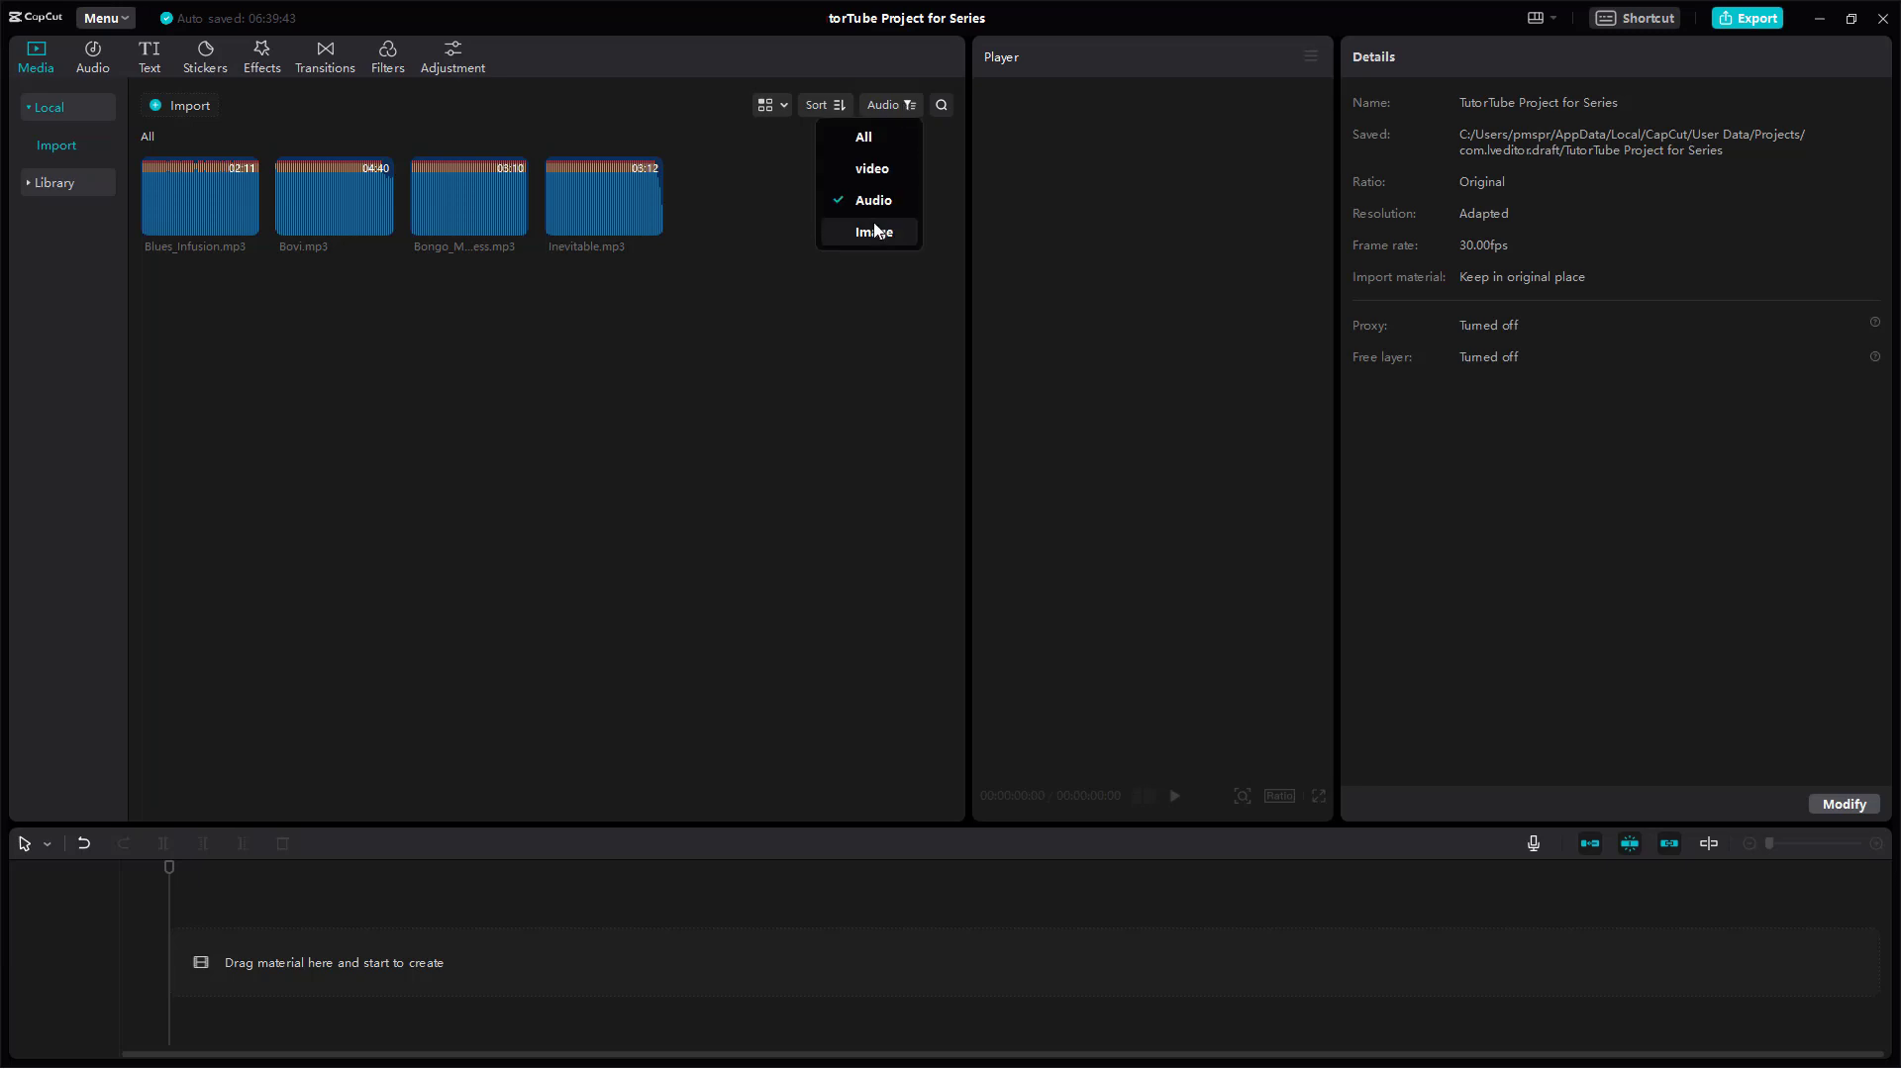
click(876, 226)
click(917, 106)
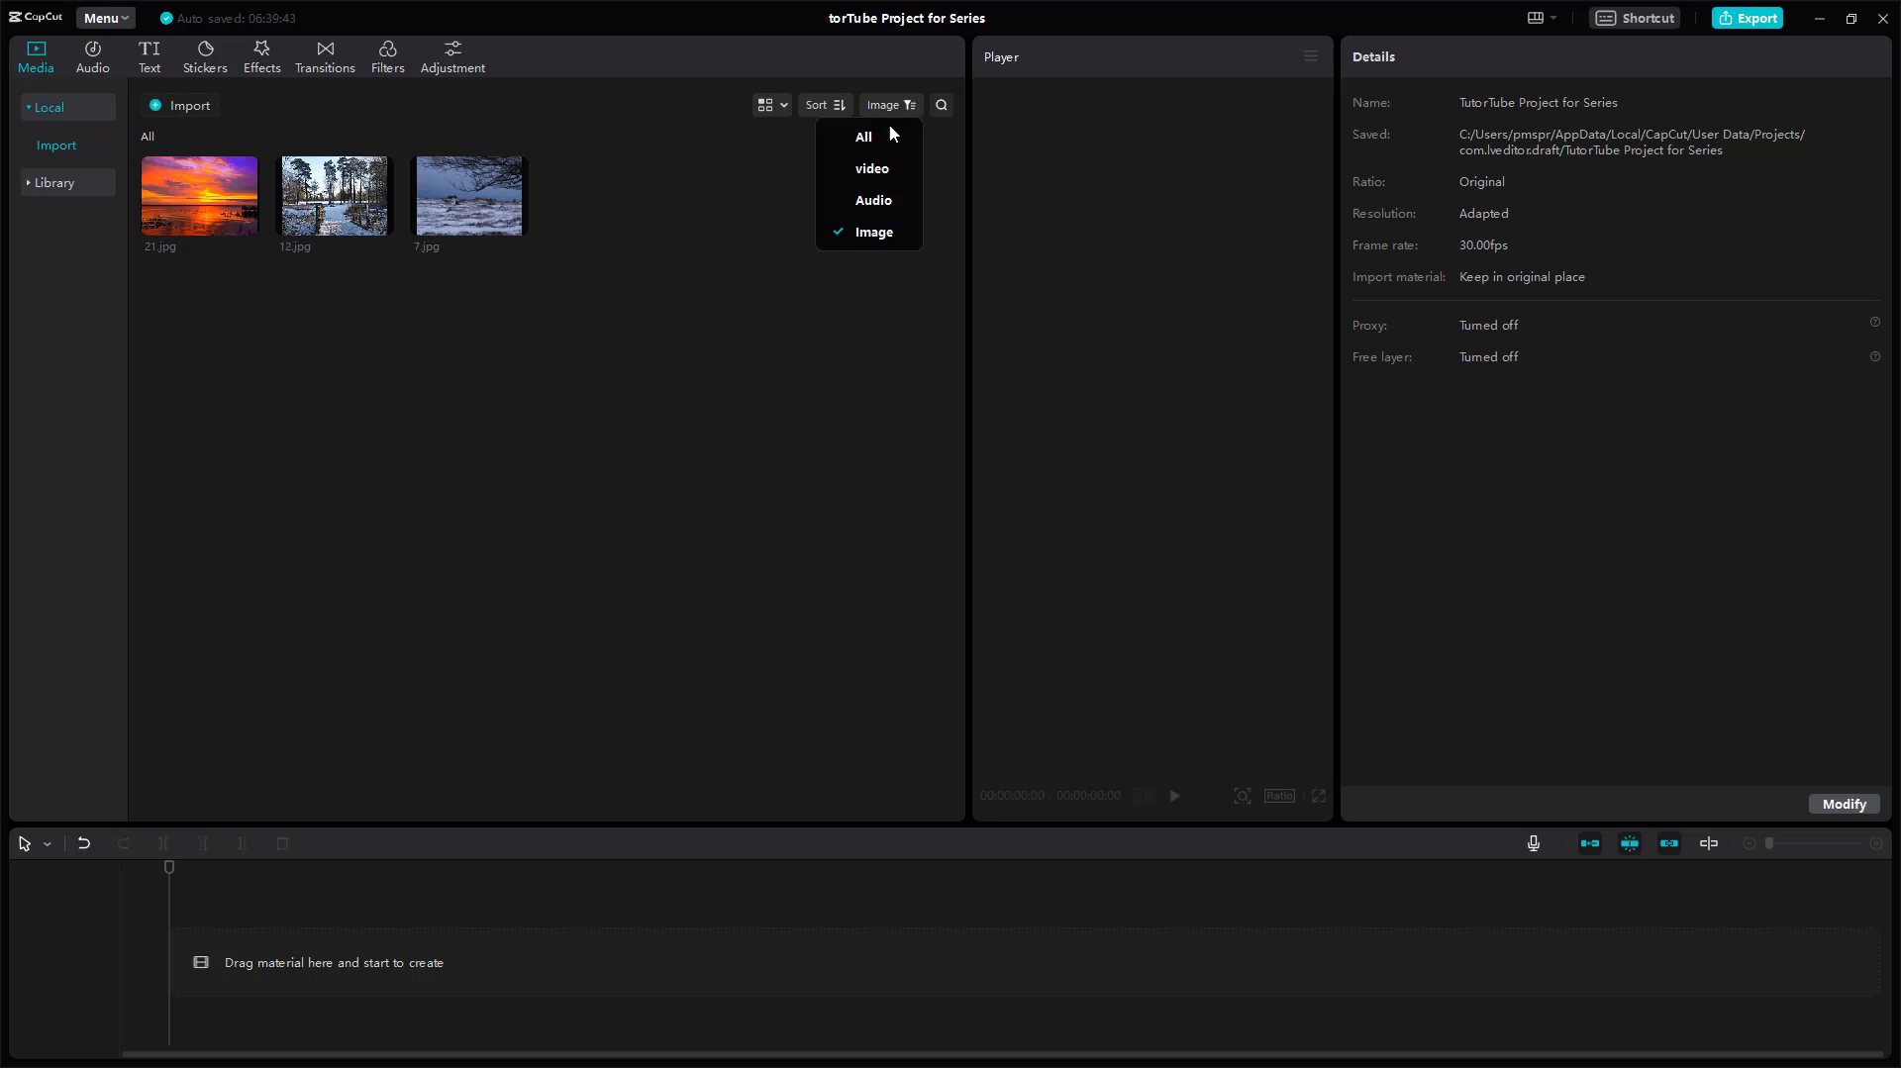
click(888, 130)
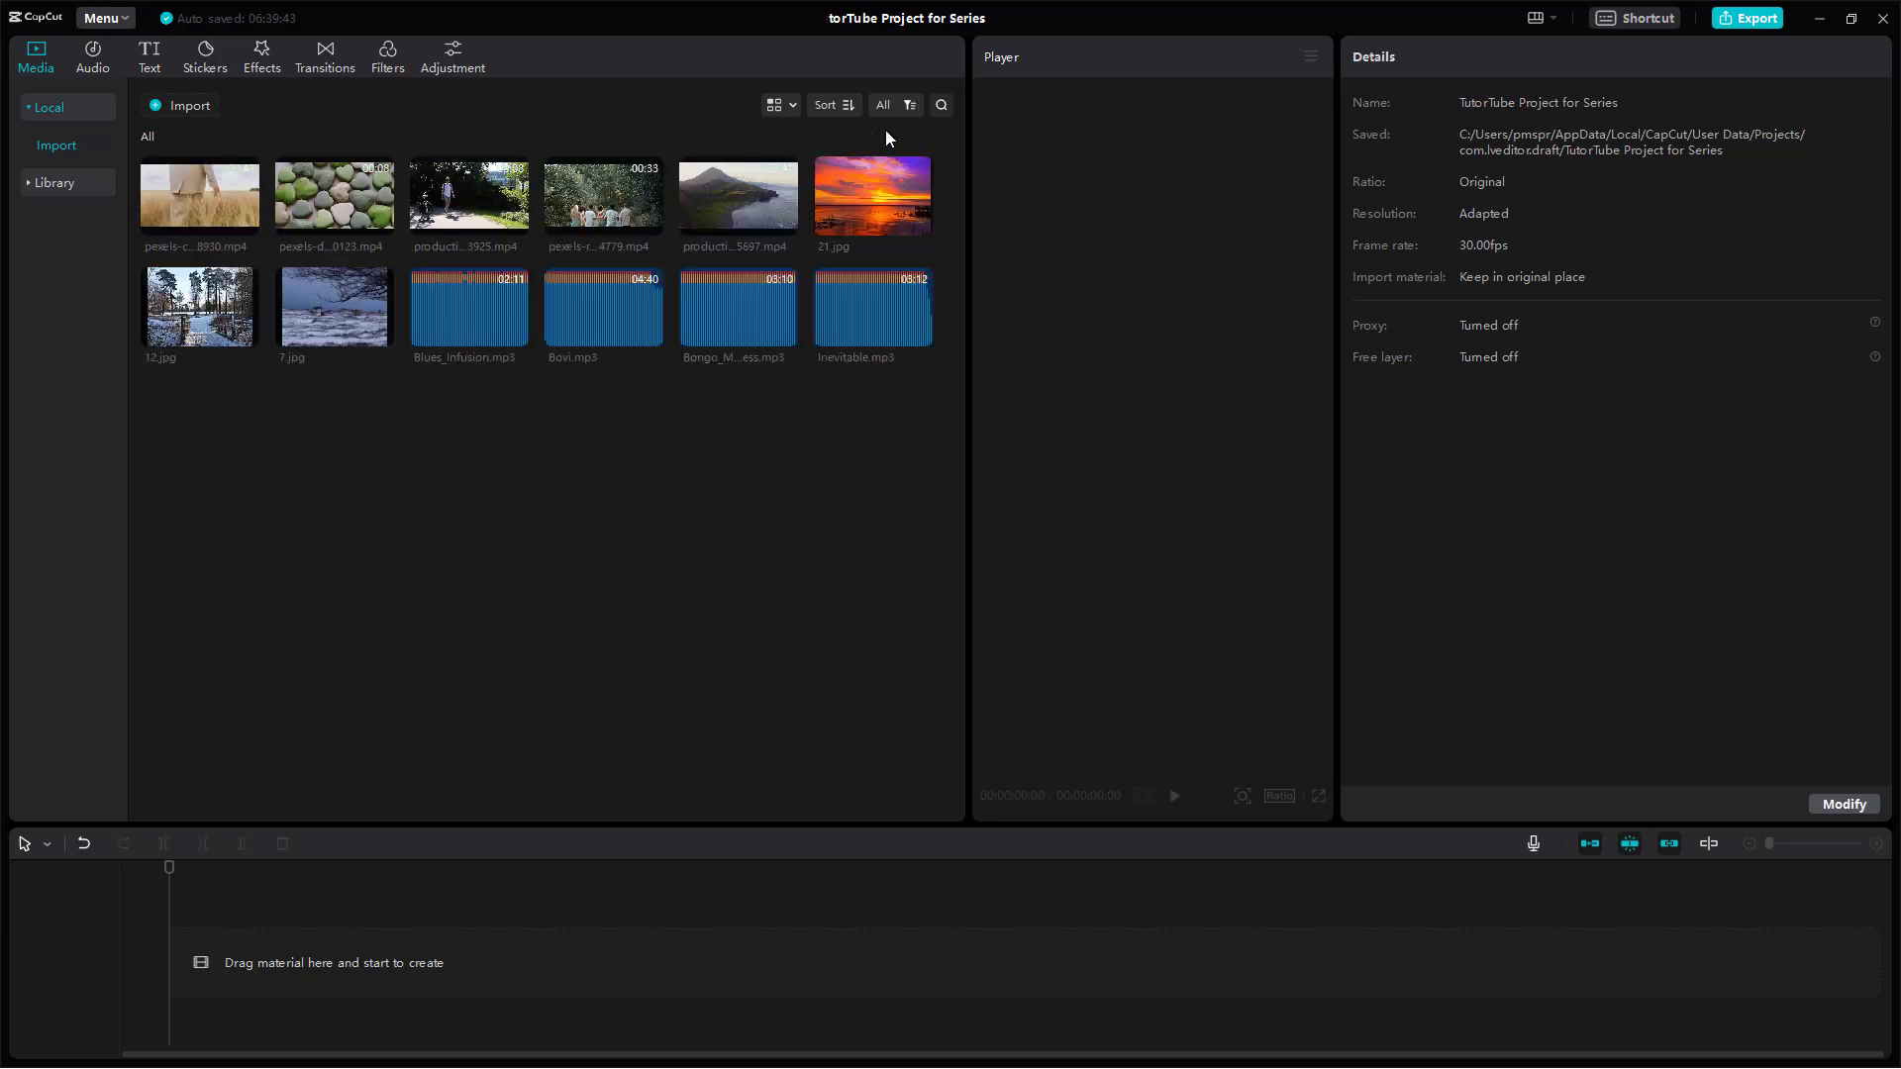
Open the media panel's Search material field to look for 'pexel' clips.
click(938, 109)
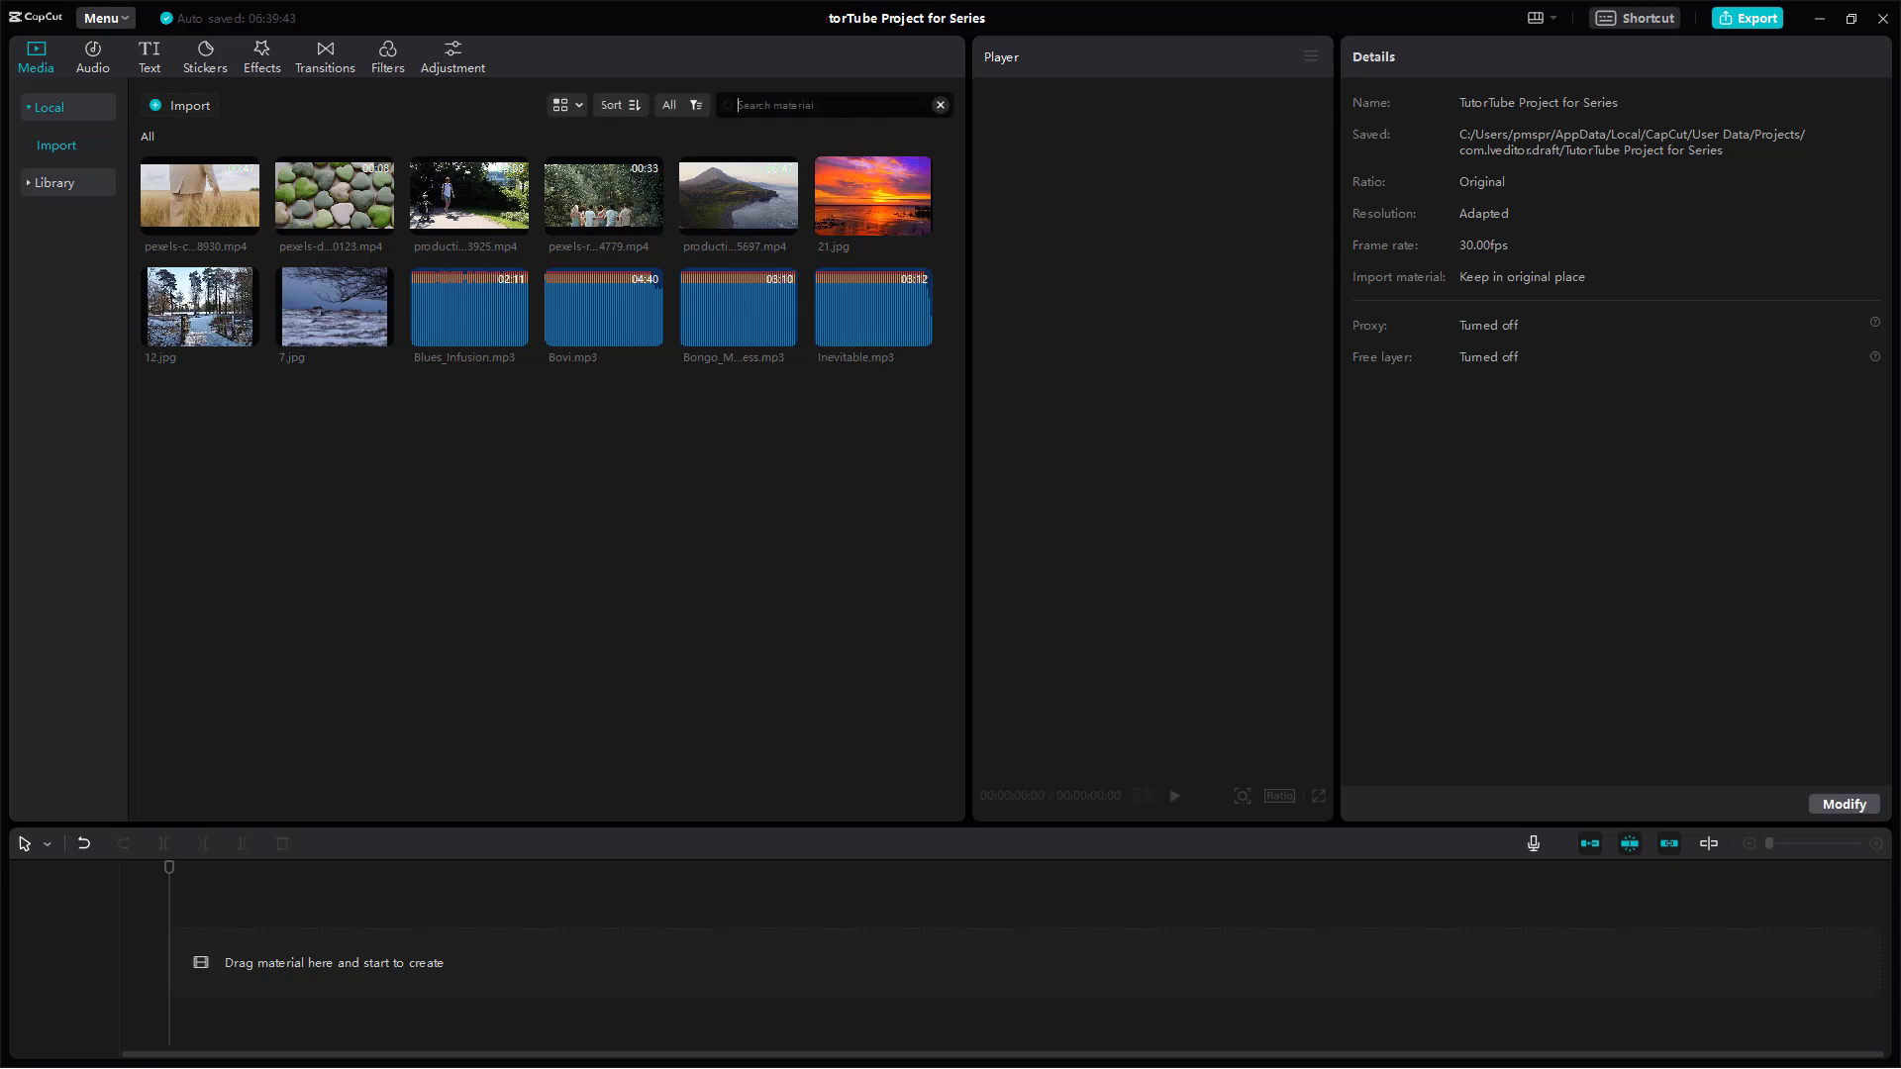
text(pexe)
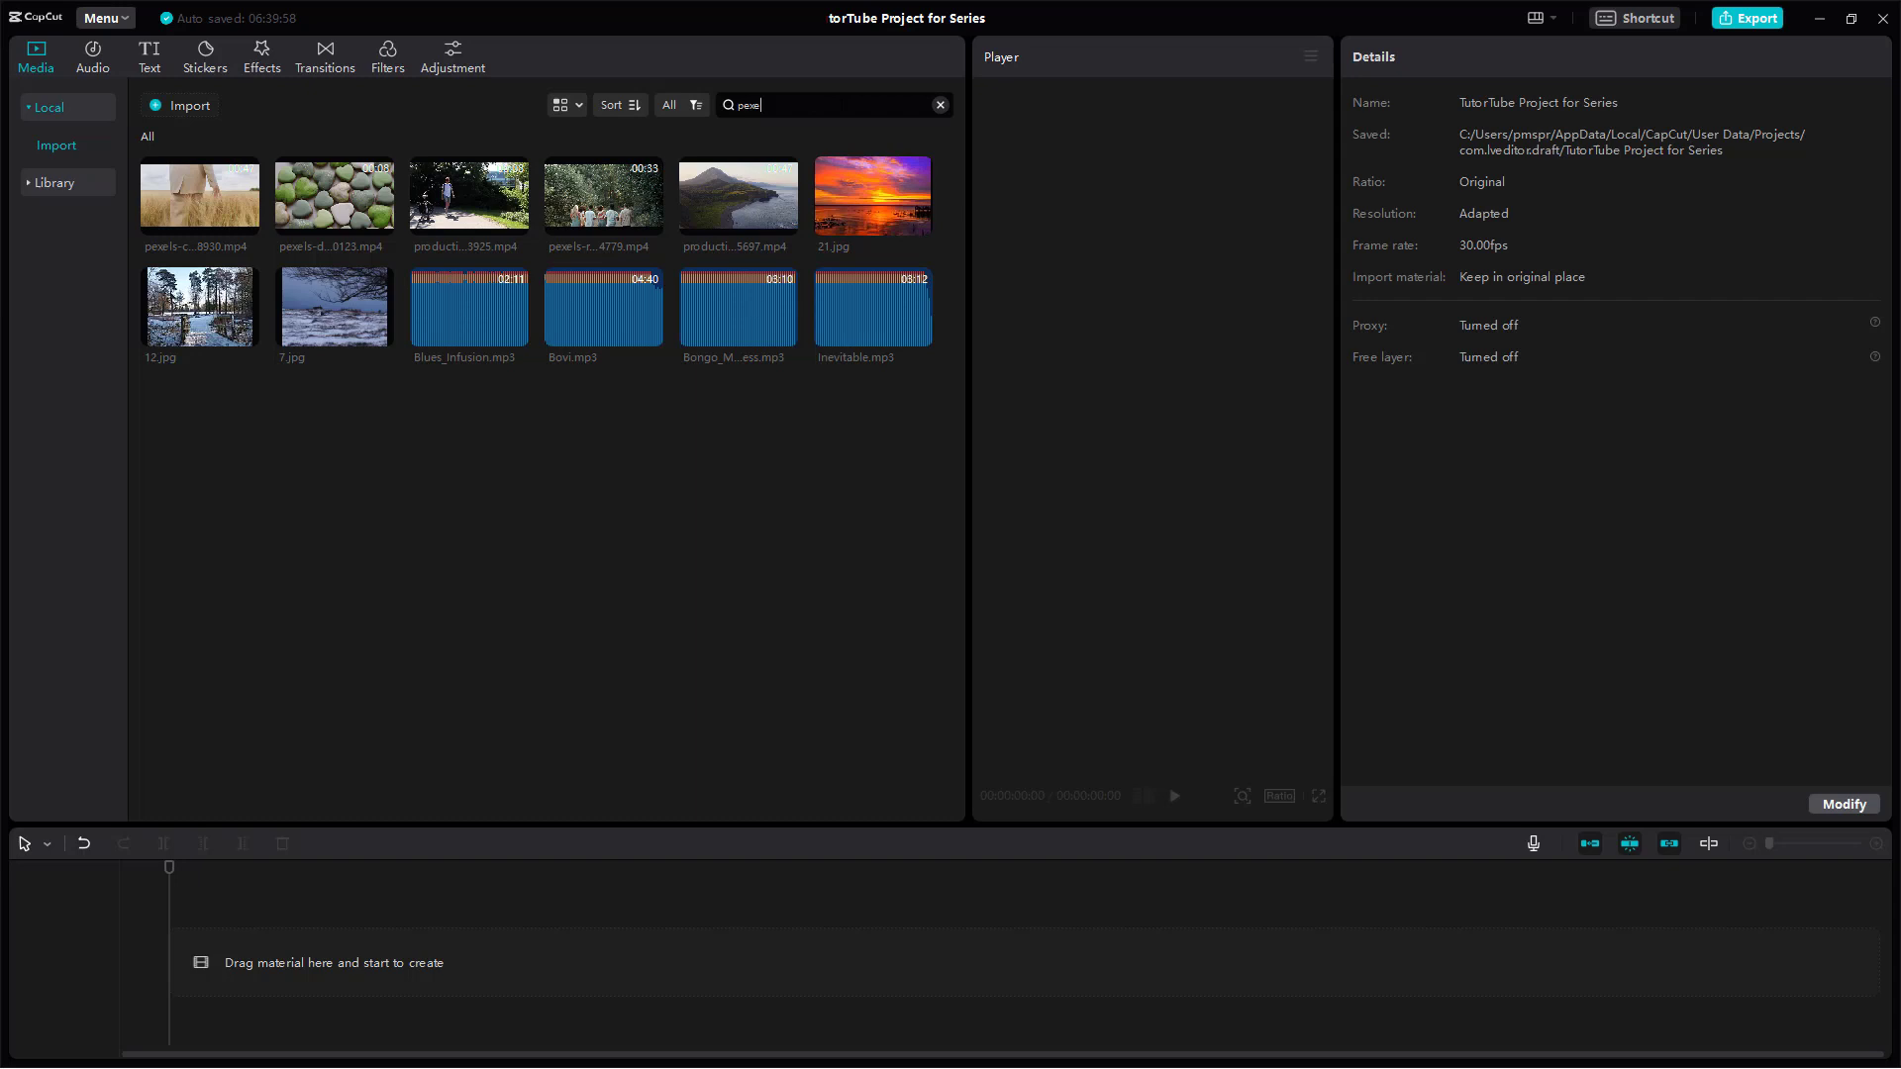